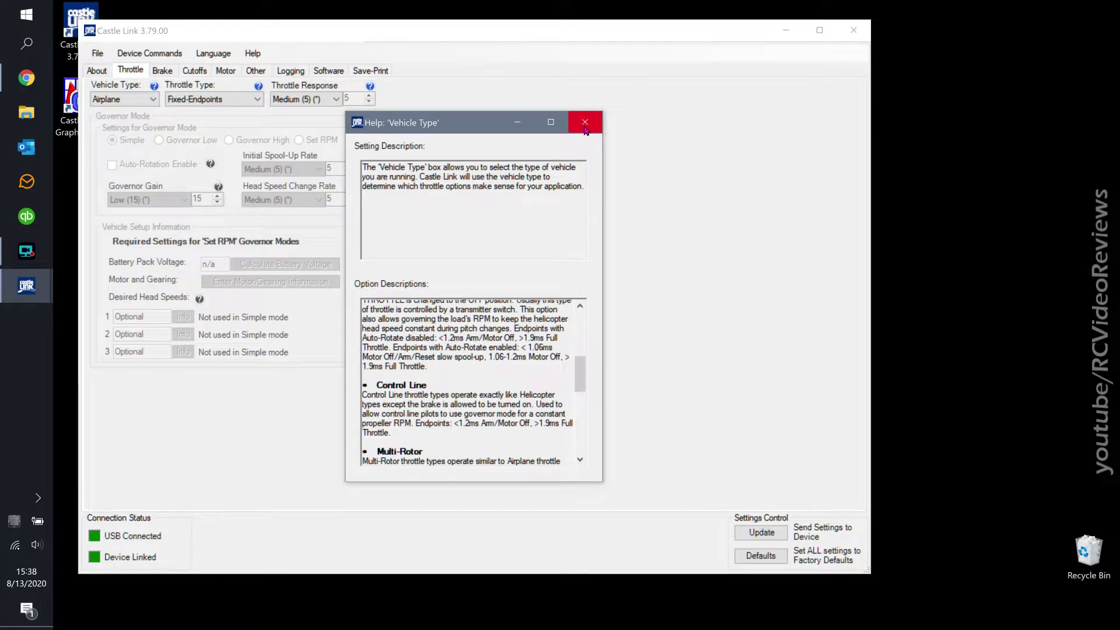
Step: Set the throttle type to Auto-Calibrate Endpoints and, after consulting its help, the throttle response to High (8)
click(203, 104)
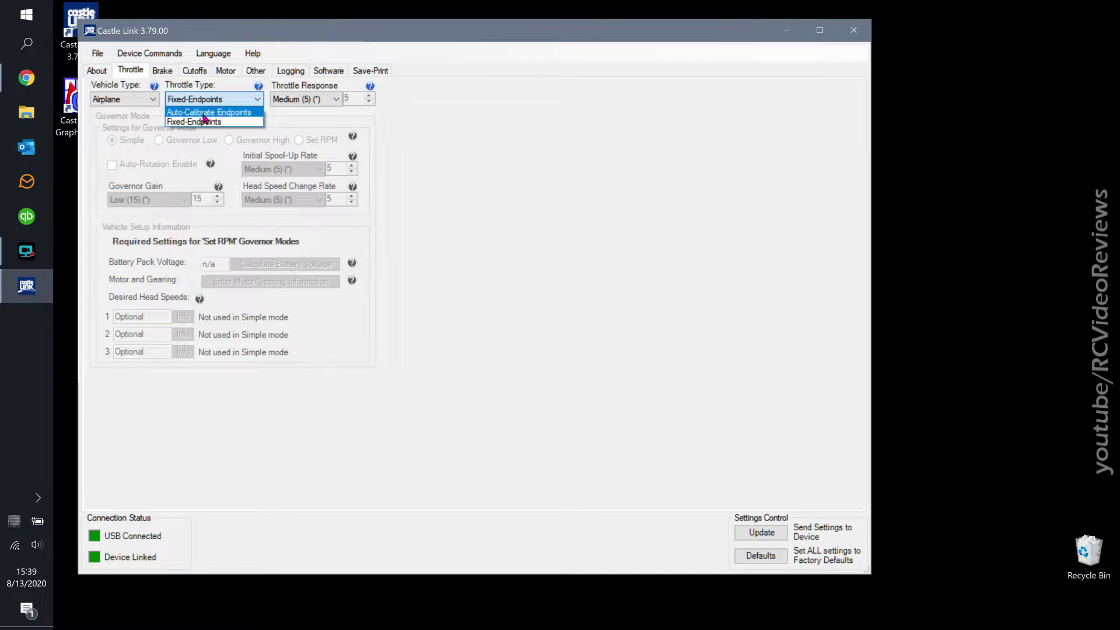
click(203, 114)
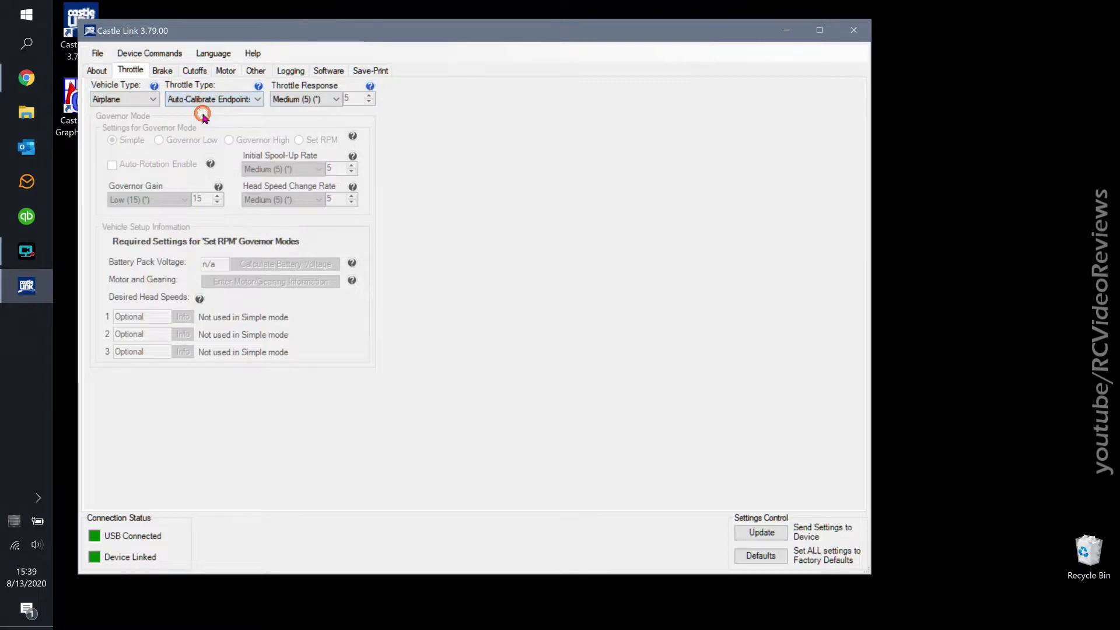
click(330, 99)
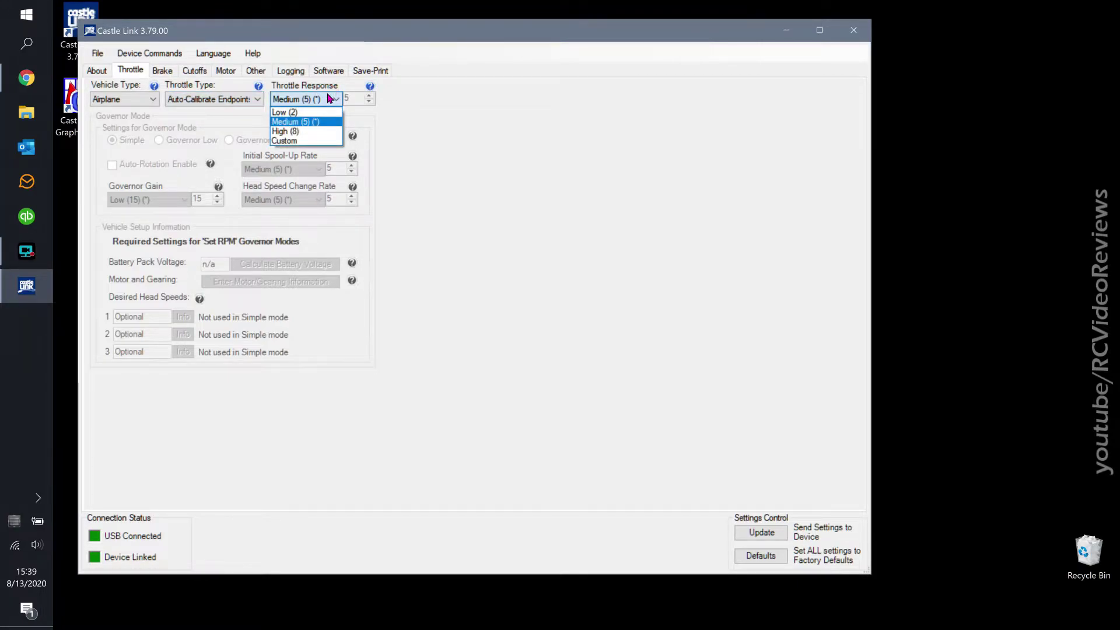
click(330, 99)
click(370, 86)
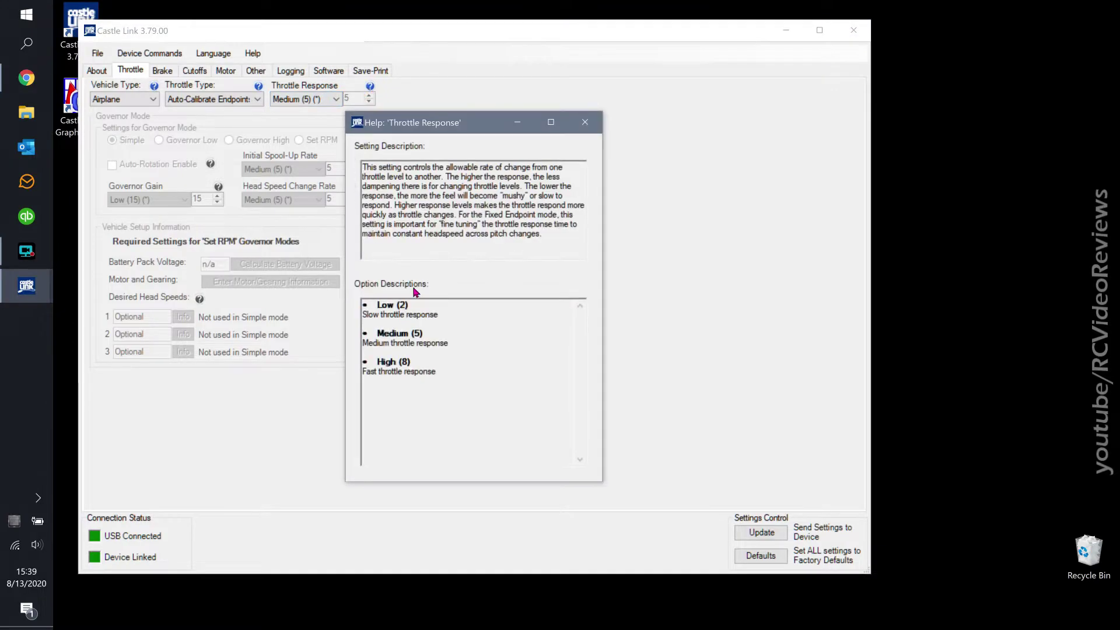
click(381, 349)
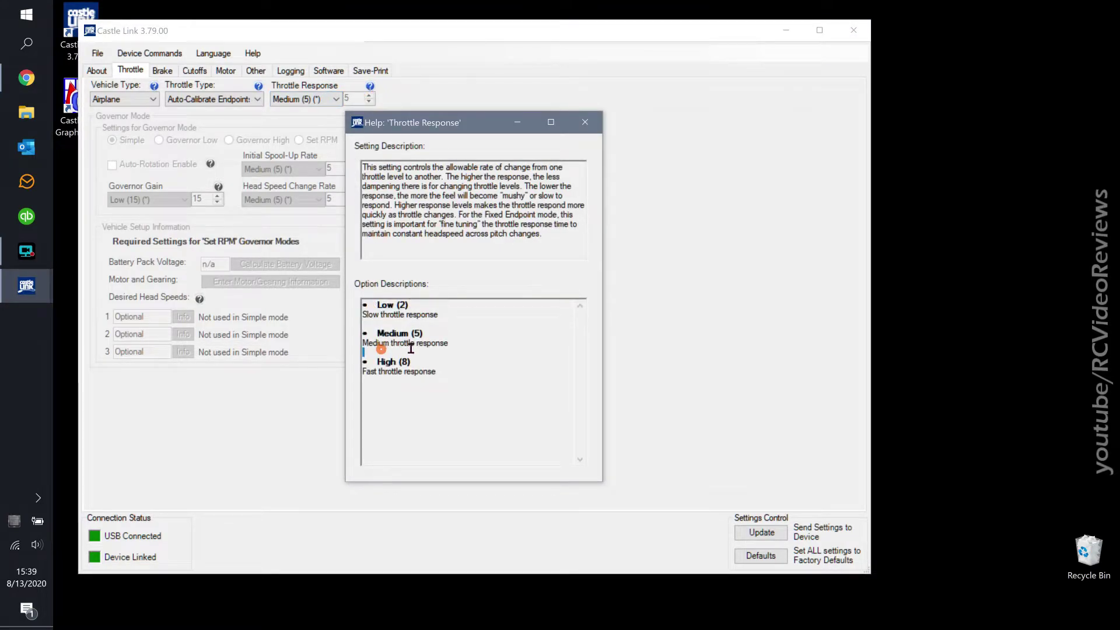
click(586, 122)
click(300, 99)
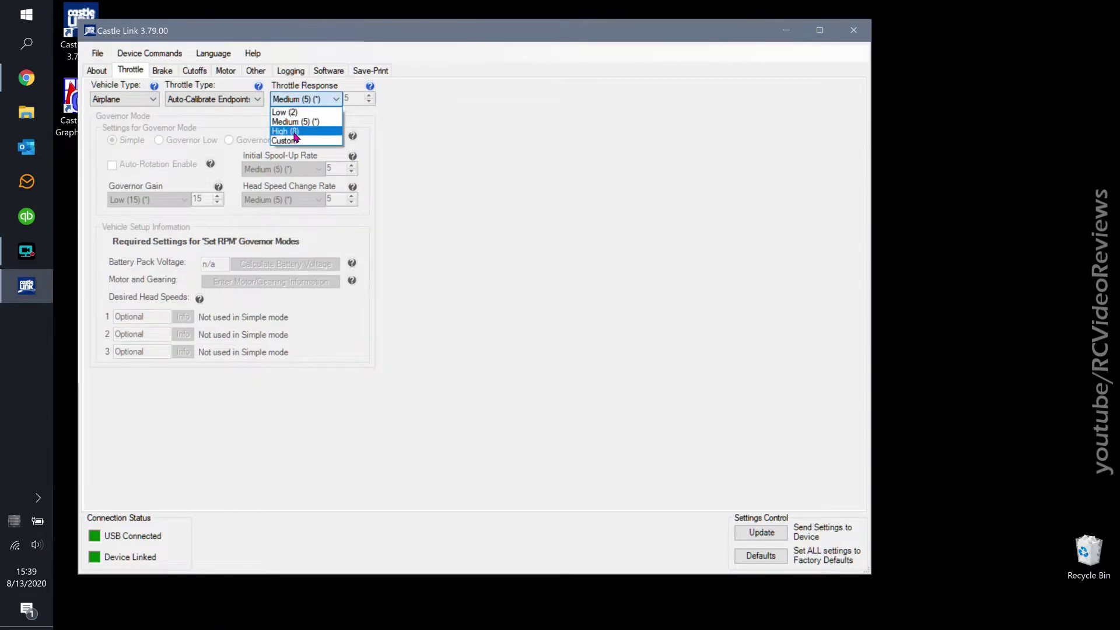
click(295, 136)
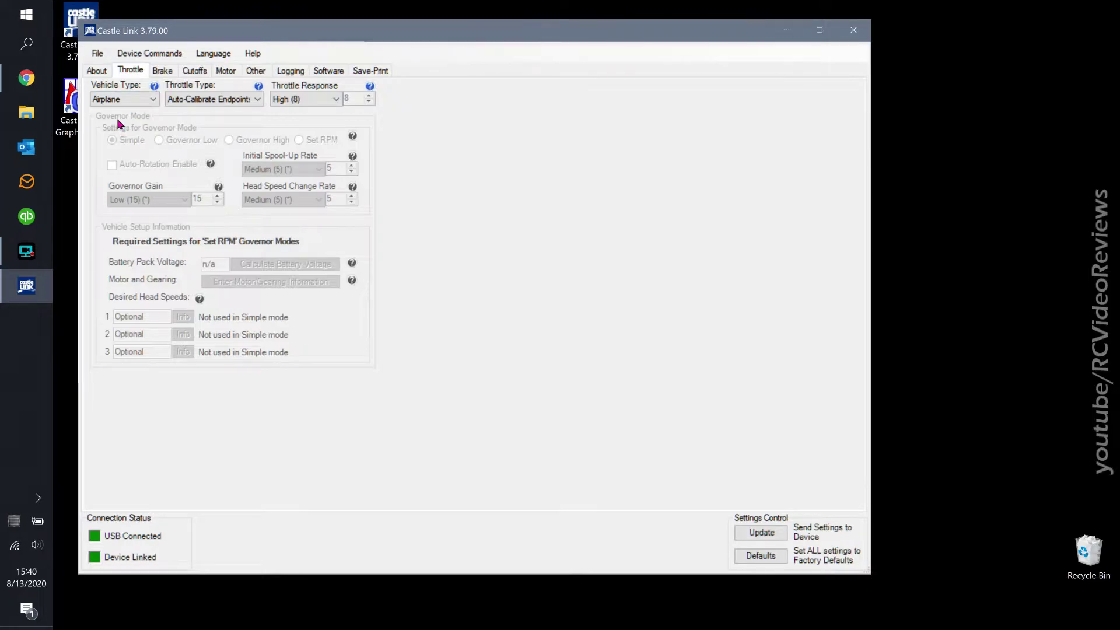
Step: Review the available vehicle types and the brake settings without changing them
click(116, 100)
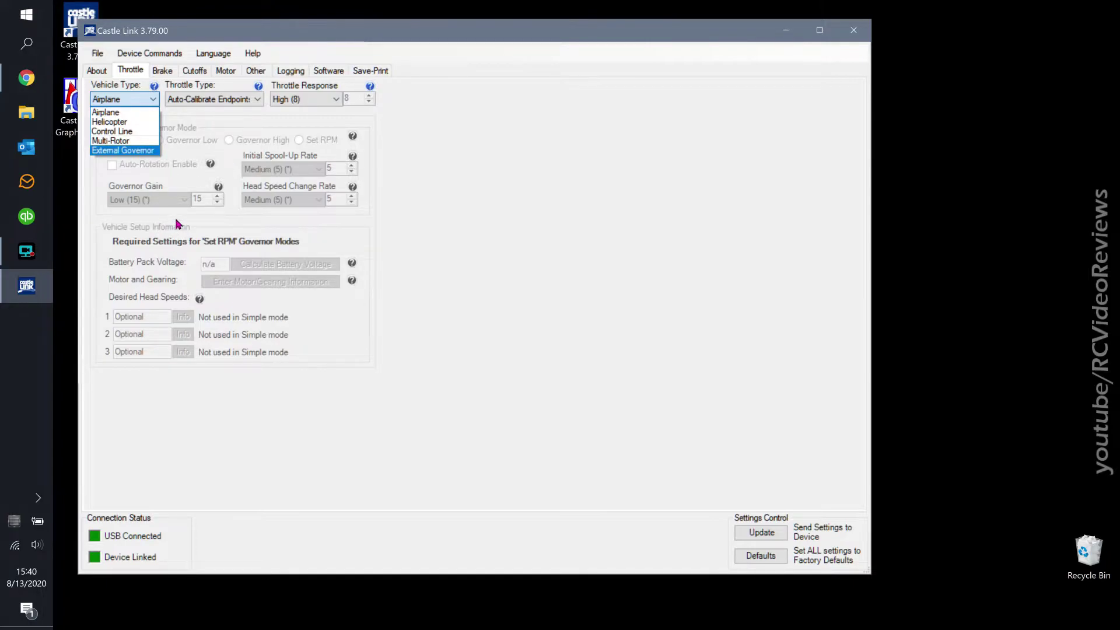
click(168, 170)
click(162, 71)
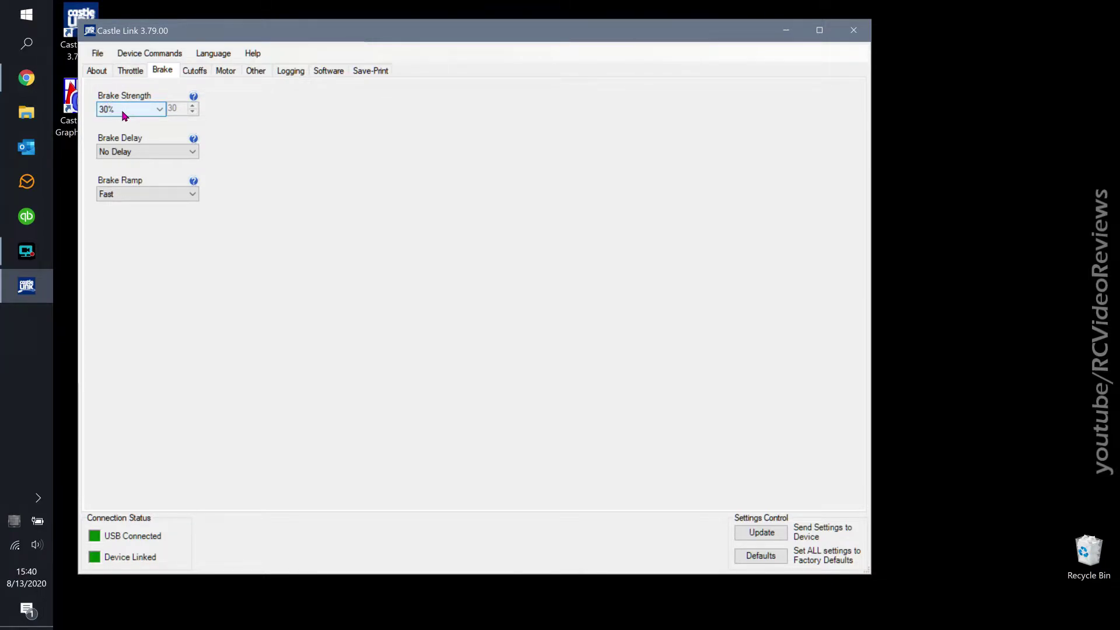
Step: Review the available cutoff voltages and Auto-Lipo volts-per-cell values in the cutoff settings
click(193, 73)
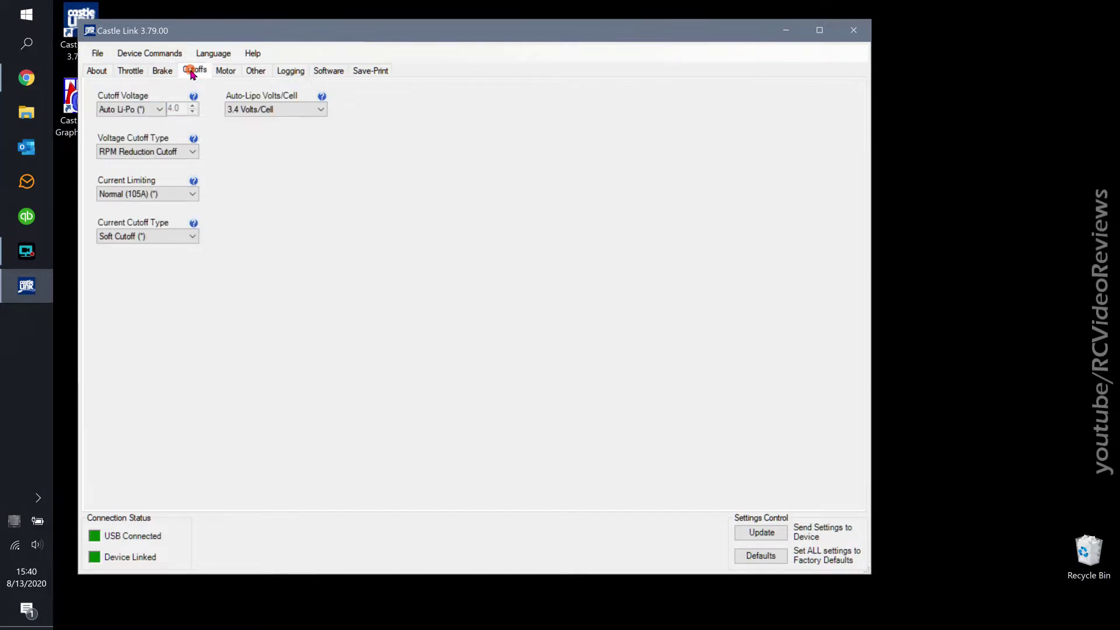
click(158, 110)
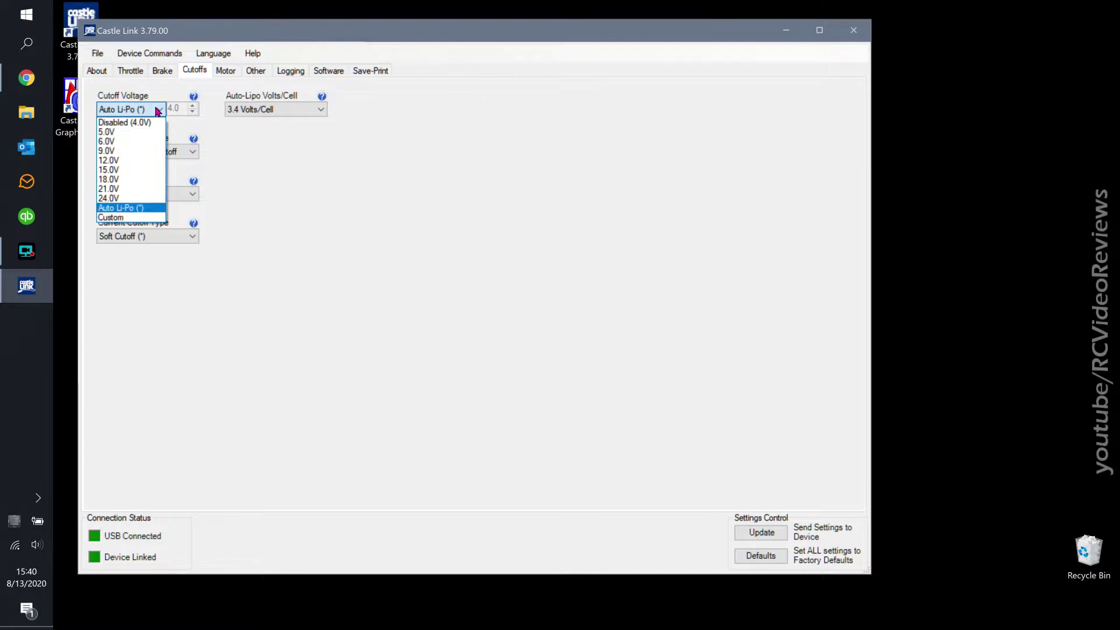
click(158, 111)
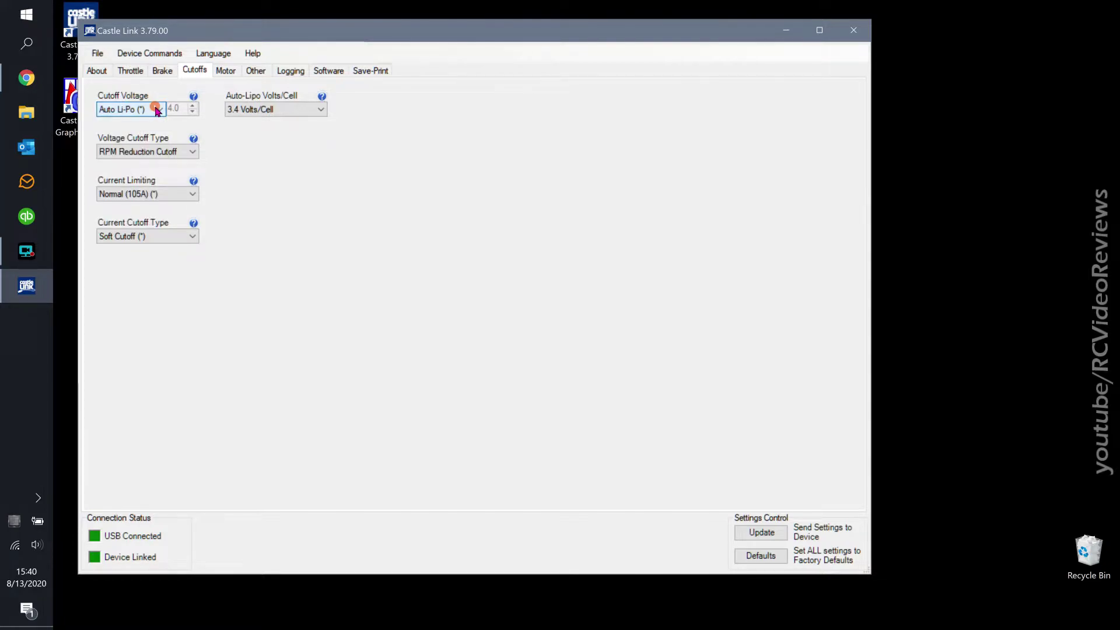
click(258, 110)
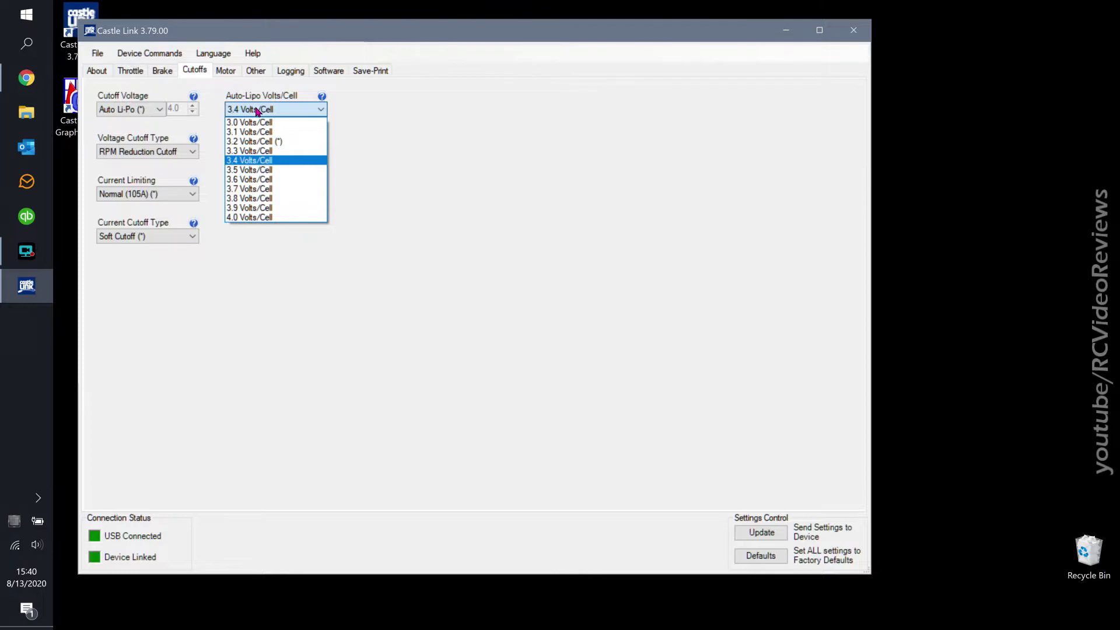
click(258, 110)
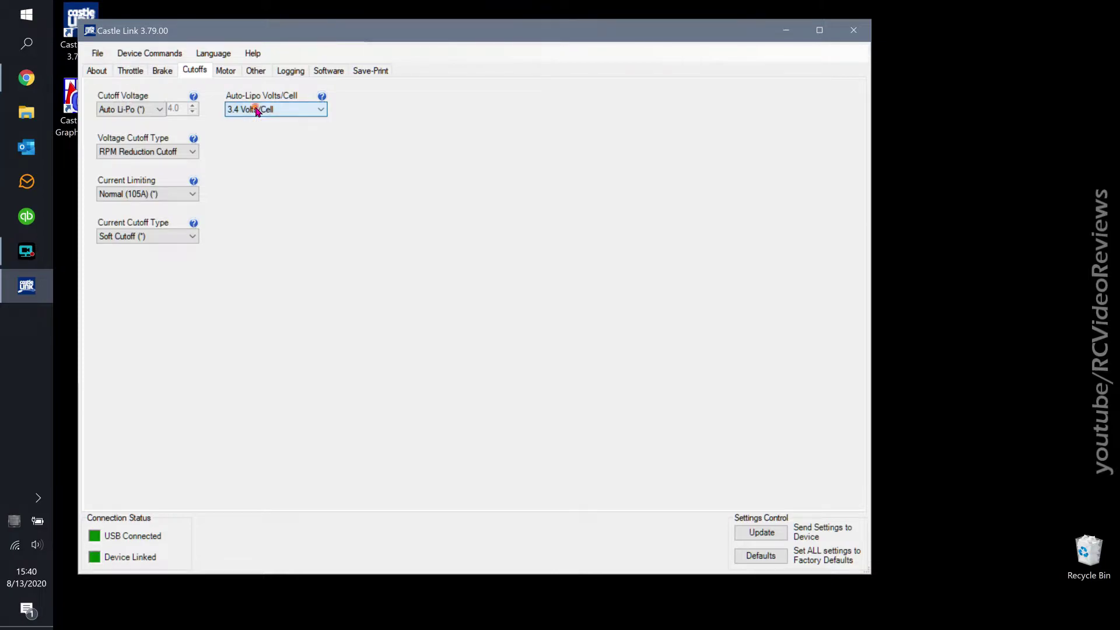
Step: Read the help on the voltage cutoff types through RPM Reduction Cutoff, and check the current cutoff type options
click(133, 156)
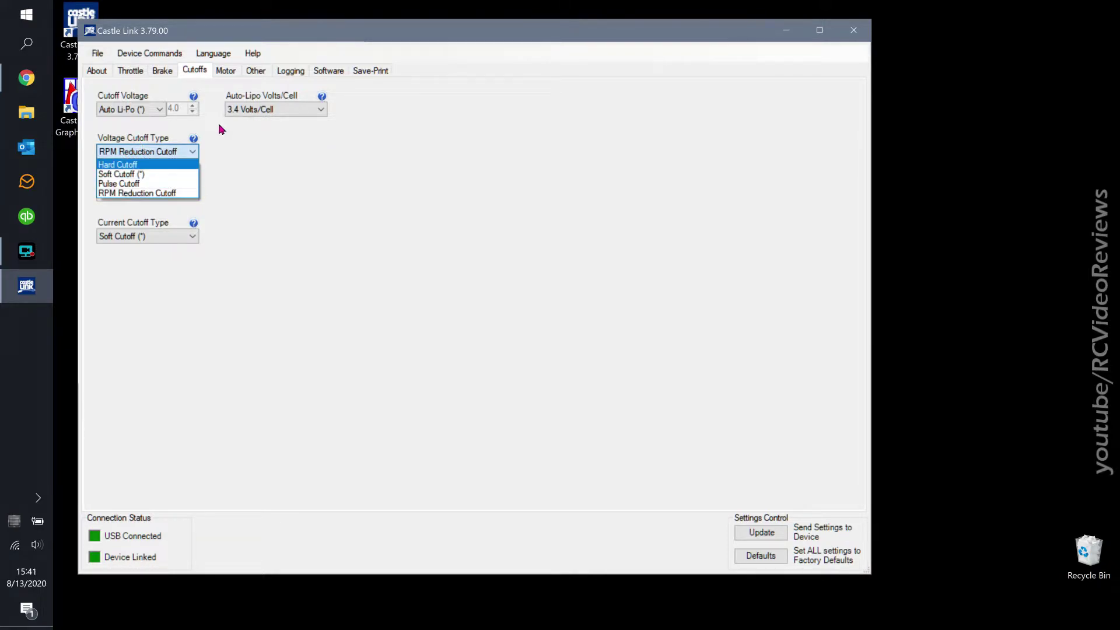
click(194, 143)
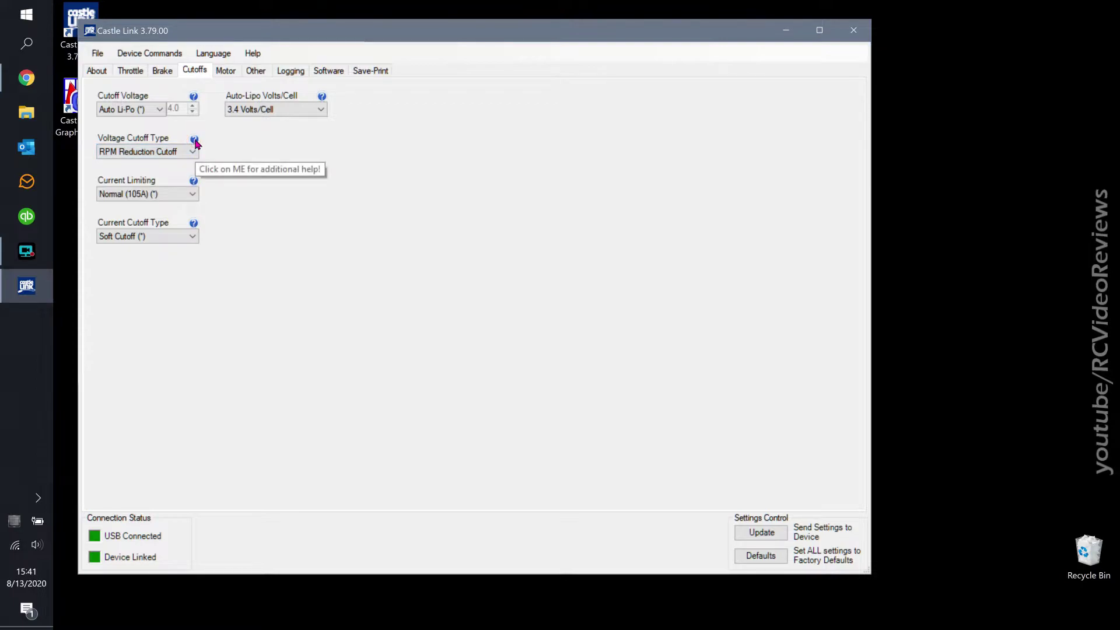
click(195, 141)
scroll(426, 349, down, 3)
scroll(427, 349, down, 4)
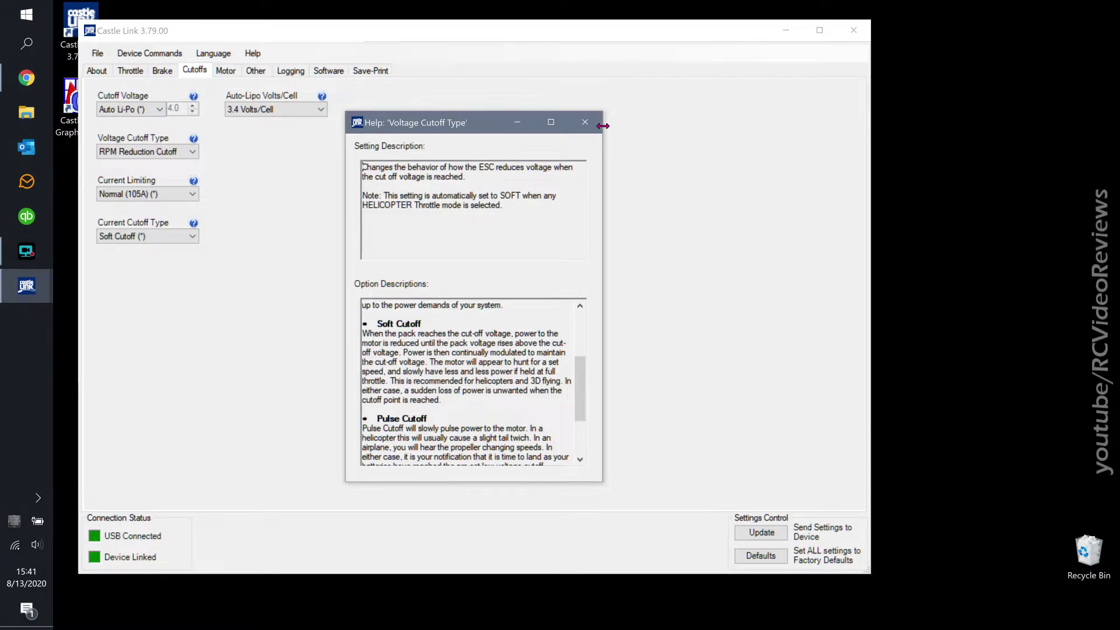
click(585, 122)
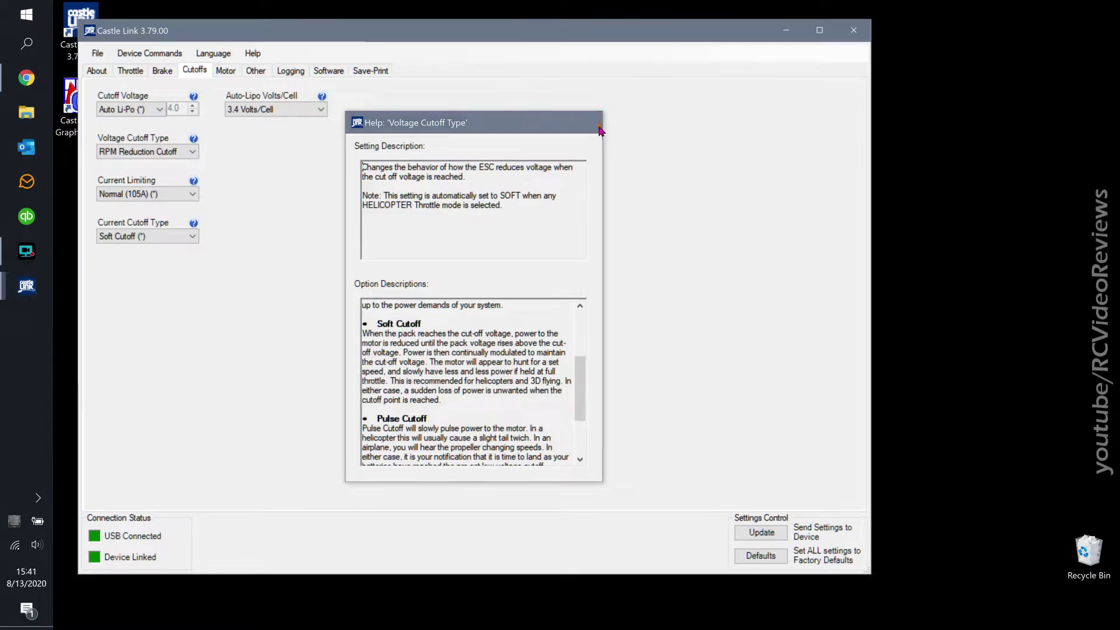
click(193, 138)
scroll(491, 354, down, 3)
scroll(492, 354, down, 3)
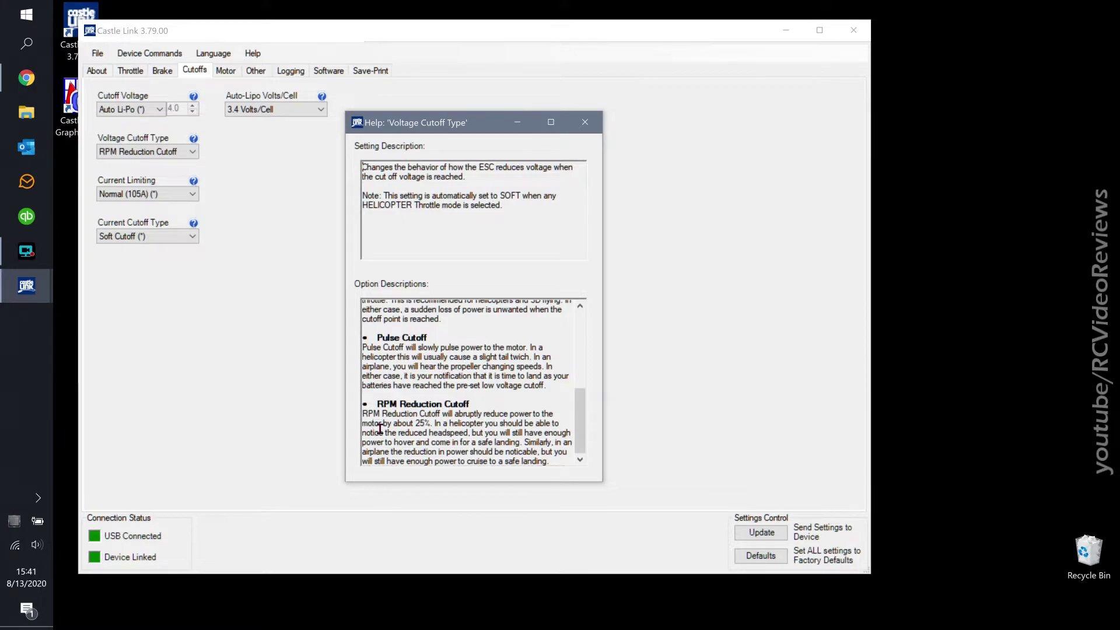
click(590, 125)
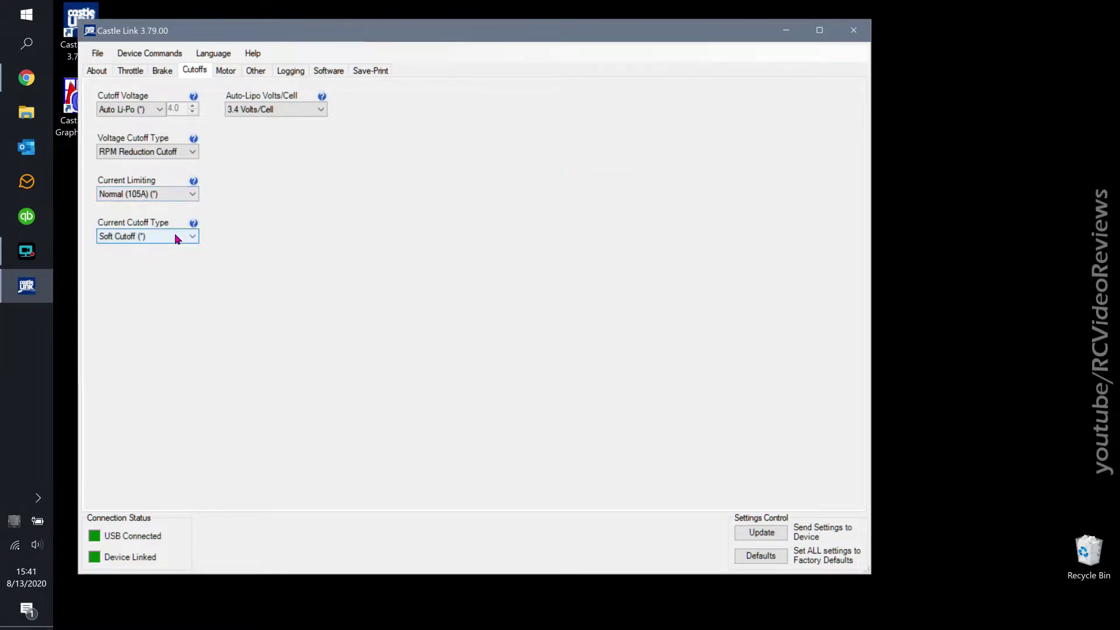
click(178, 240)
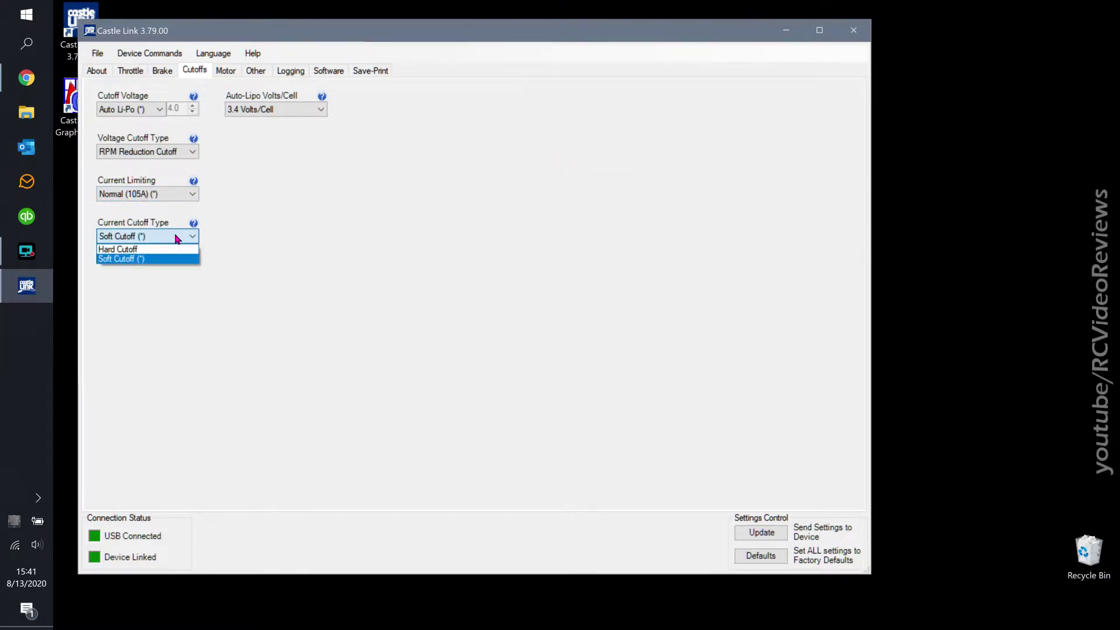
click(175, 241)
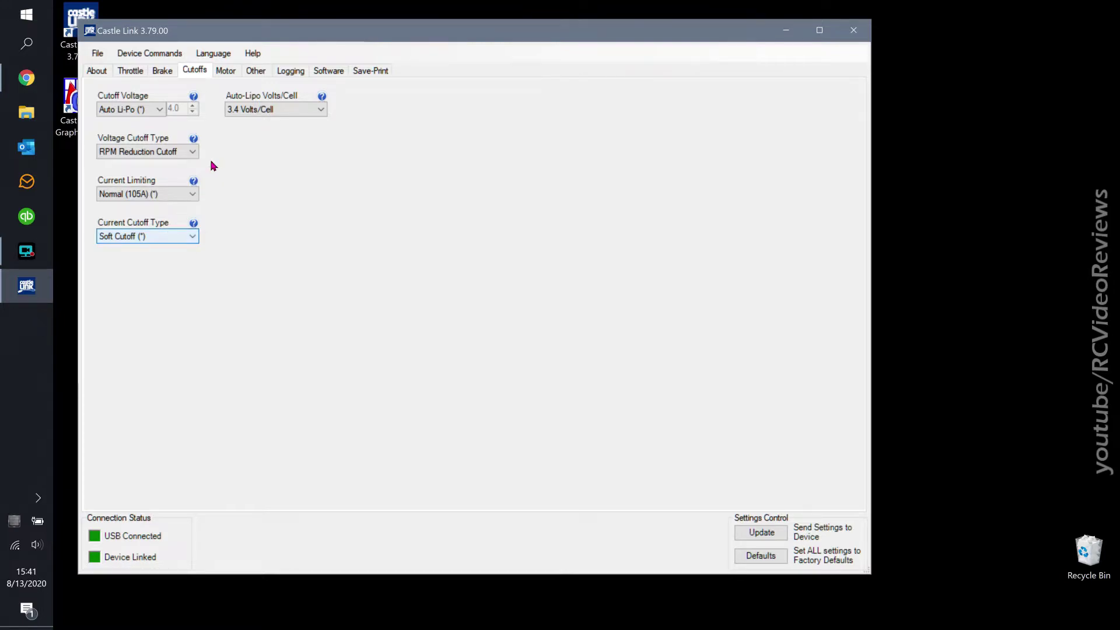
Step: Review the motor timing and motor direction options in the motor settings
click(229, 74)
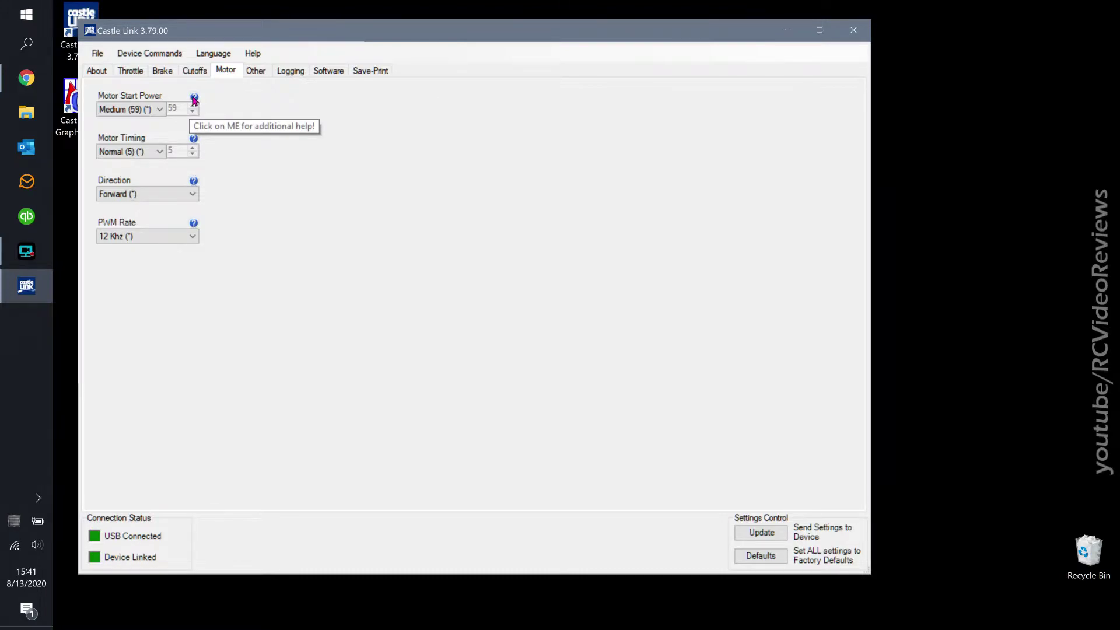
click(159, 152)
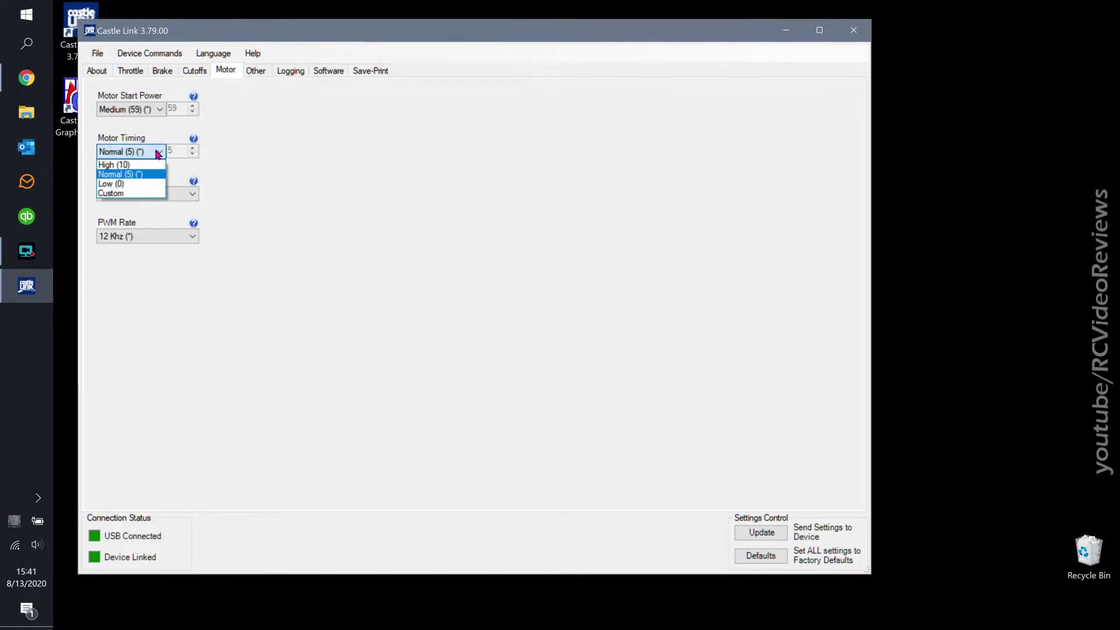
click(158, 152)
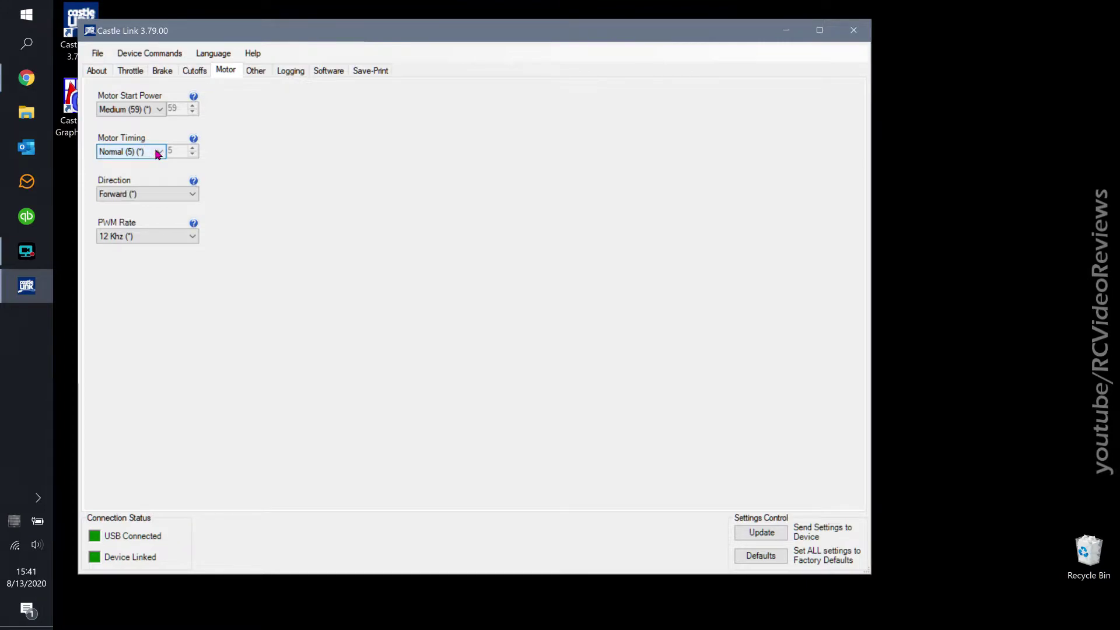
click(124, 195)
click(129, 195)
Step: Set the PWM rate to Outrunner Mode and read the help for that setting
click(152, 237)
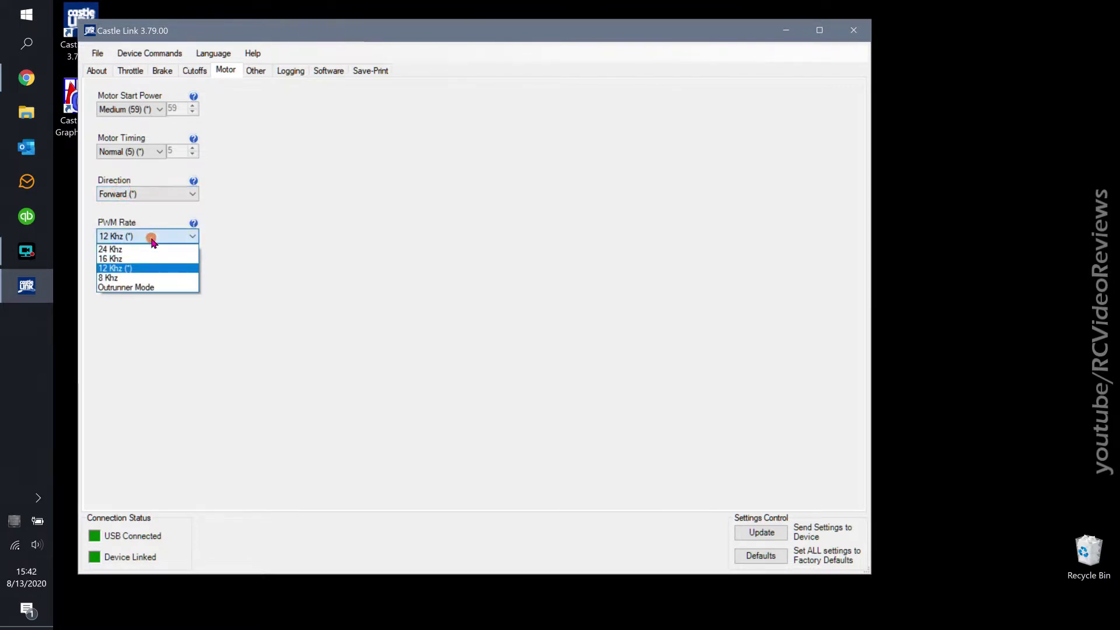
click(145, 287)
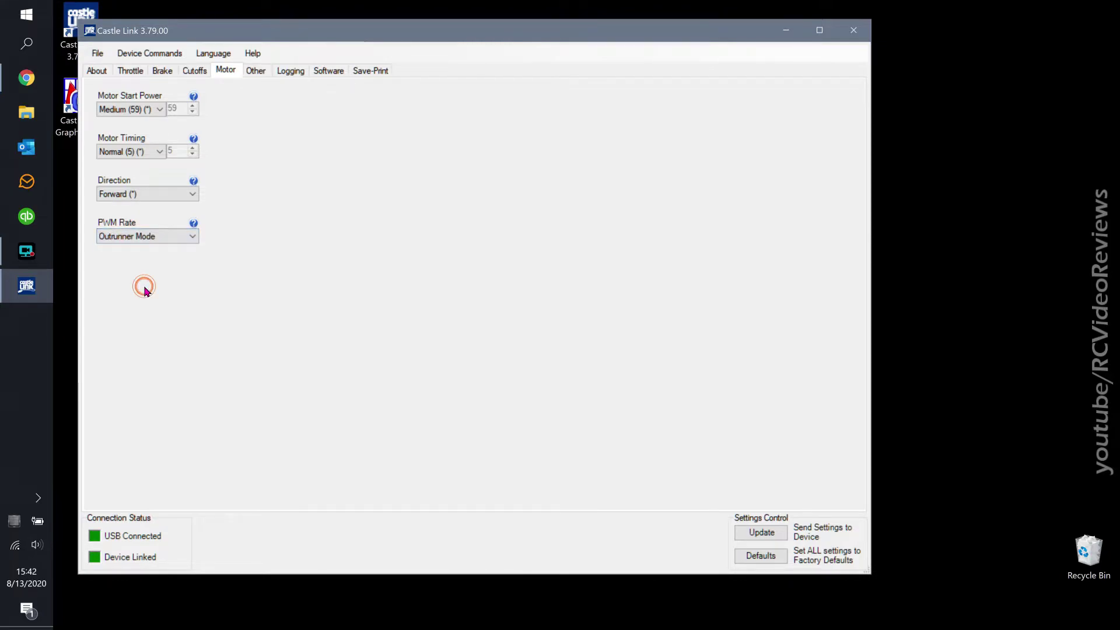
click(193, 223)
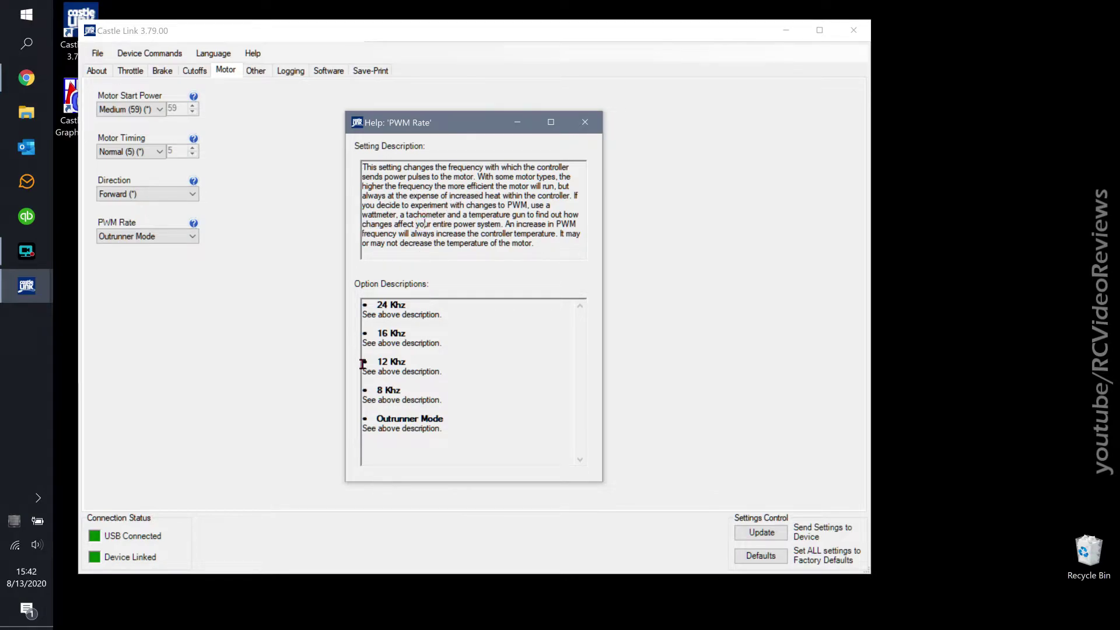
drag(440, 426, 366, 410)
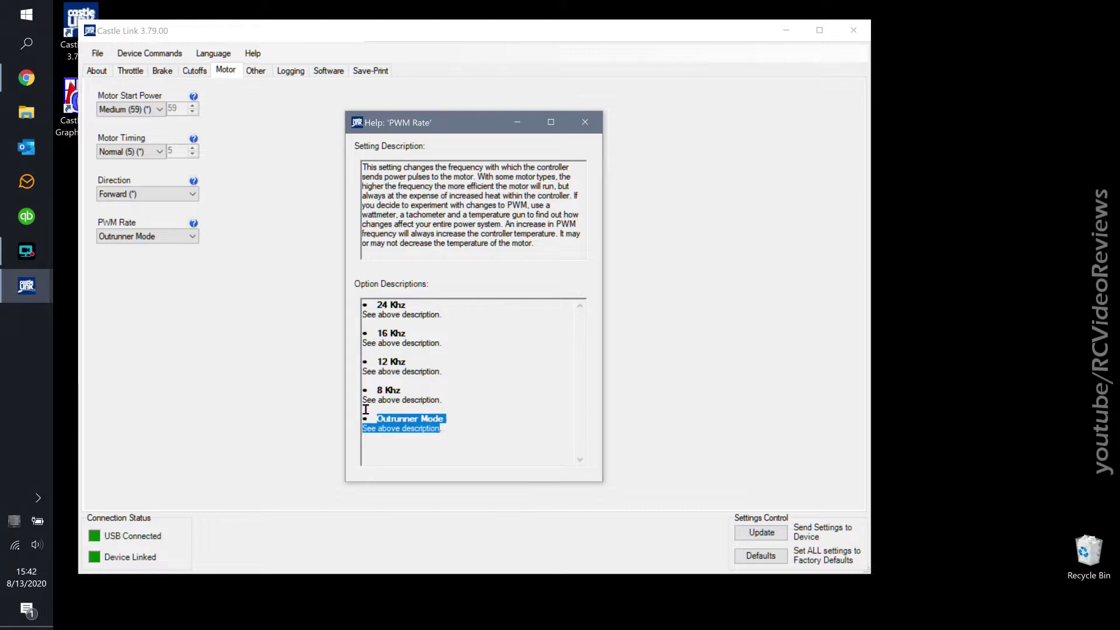
click(583, 131)
Step: Read the help descriptions for the Power-On Beep and Link Live Enable settings
click(256, 71)
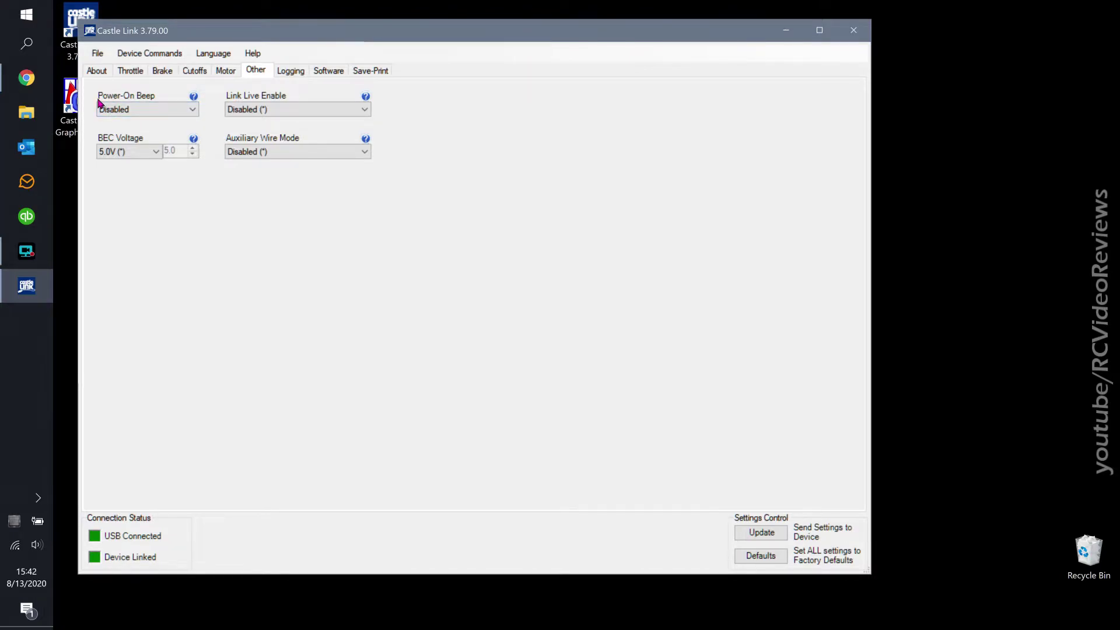
click(194, 97)
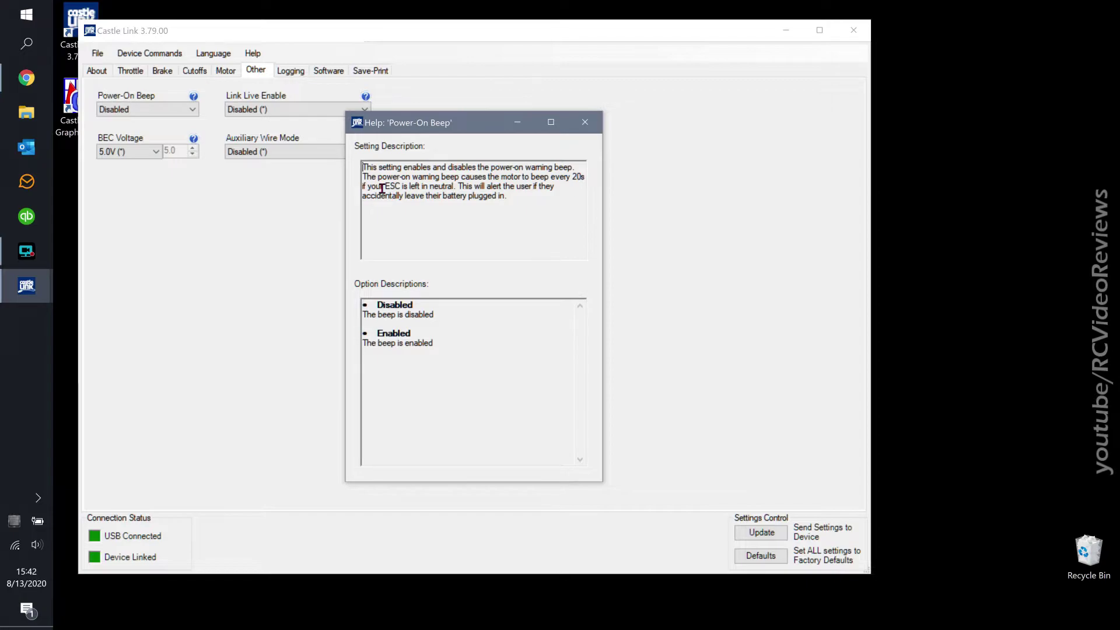
click(584, 125)
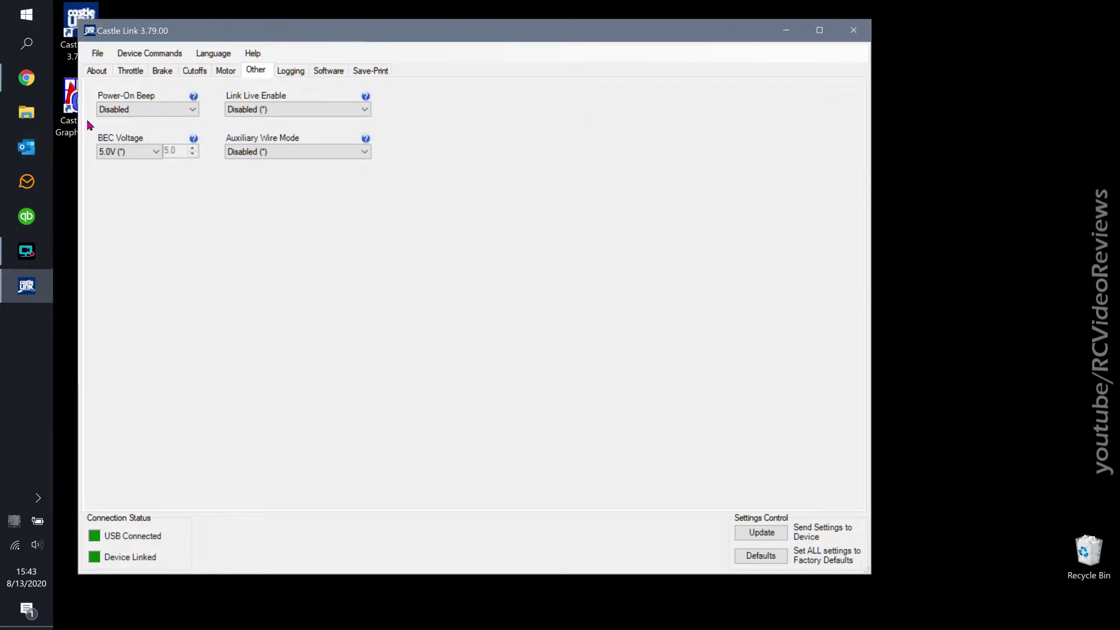
click(365, 96)
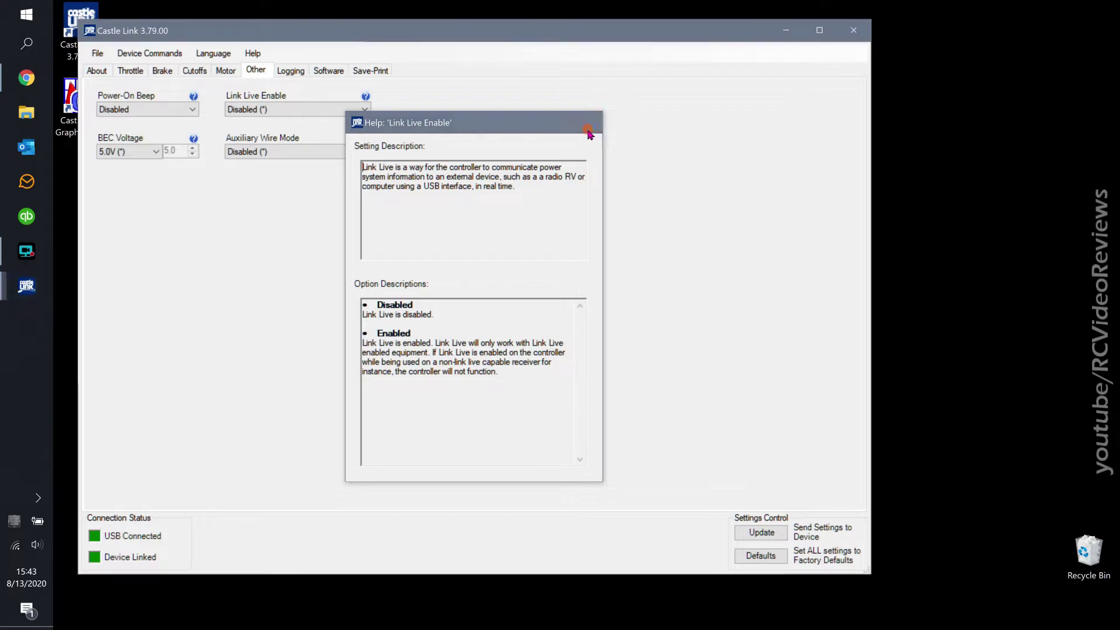
click(585, 123)
Step: Set the BEC voltage to 6.0V
click(115, 151)
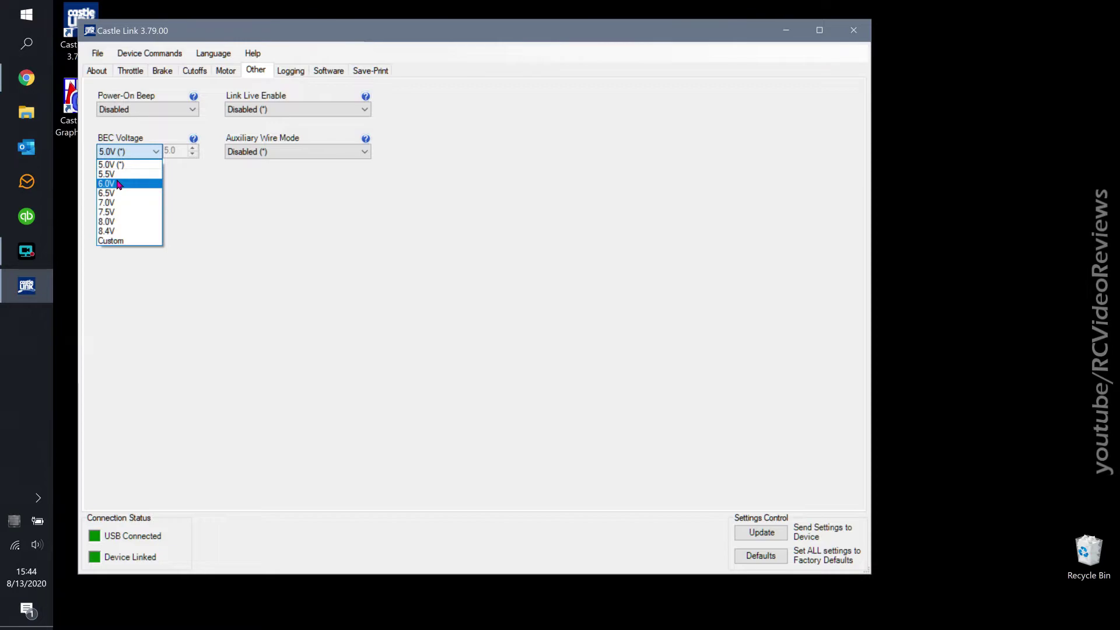
click(118, 185)
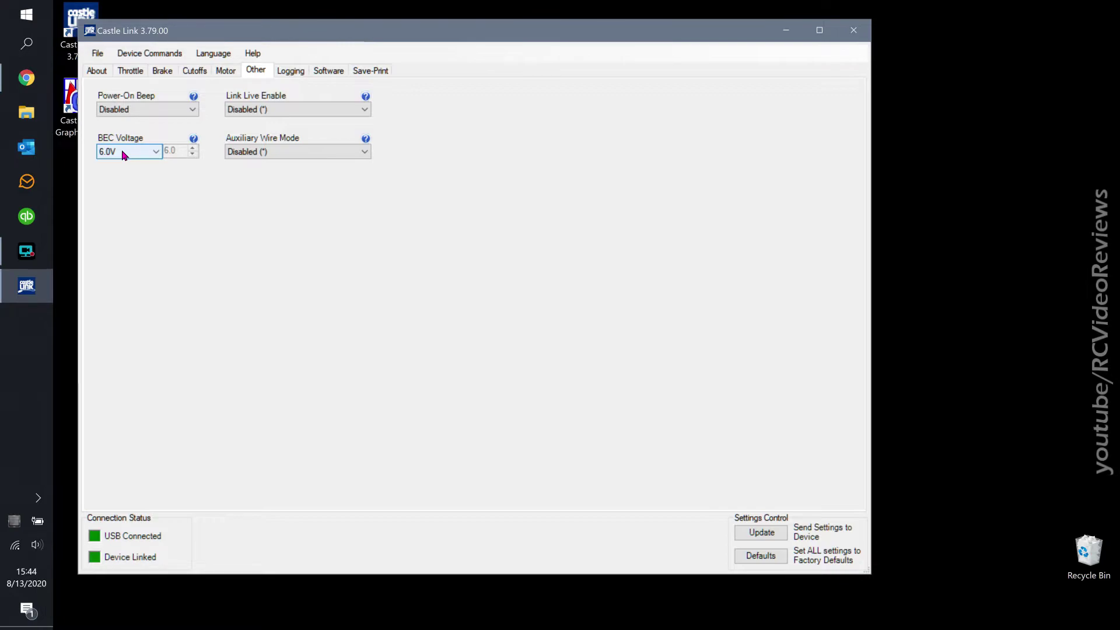
Step: Review the Auxiliary Wire Mode options and open the controller's logging settings
click(269, 152)
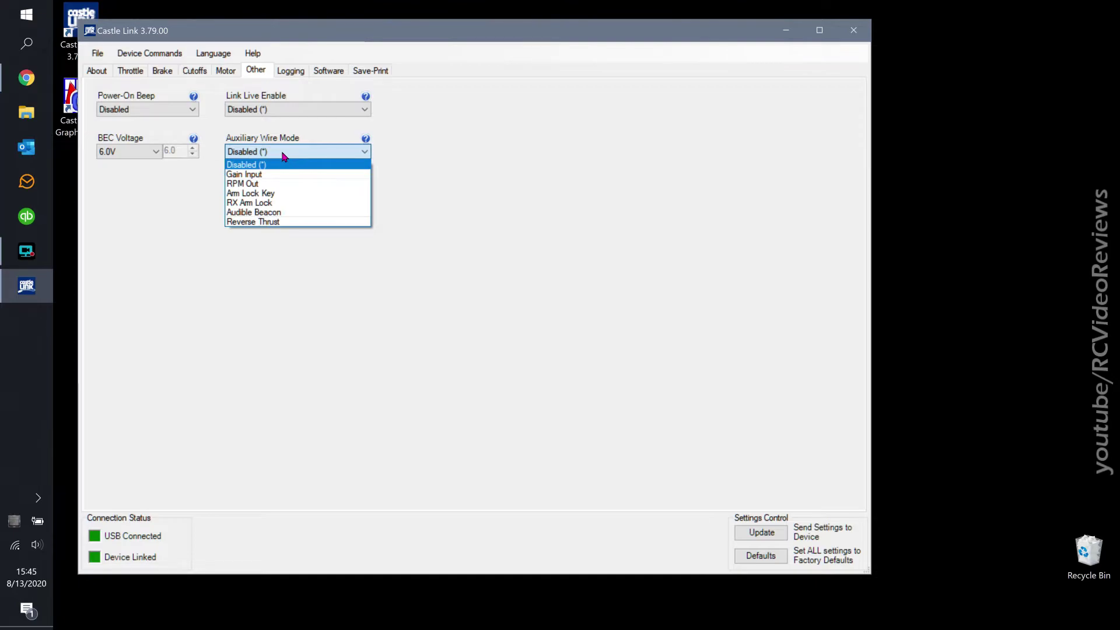
click(287, 75)
click(287, 75)
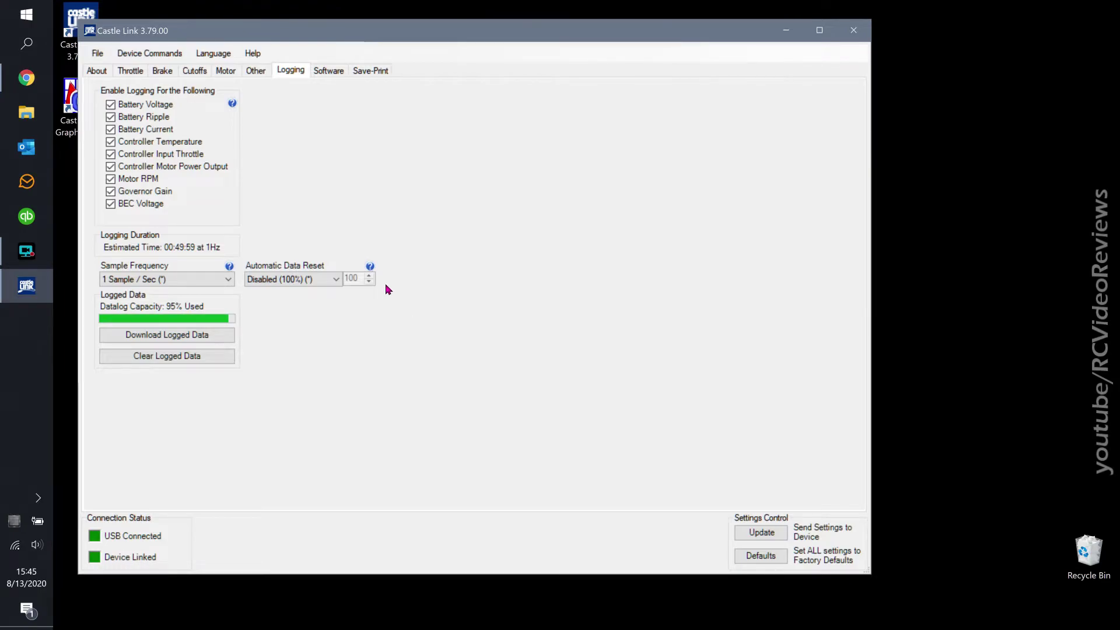
Step: Download the logged data from the controller and enlarge the resulting data log graph window
click(184, 337)
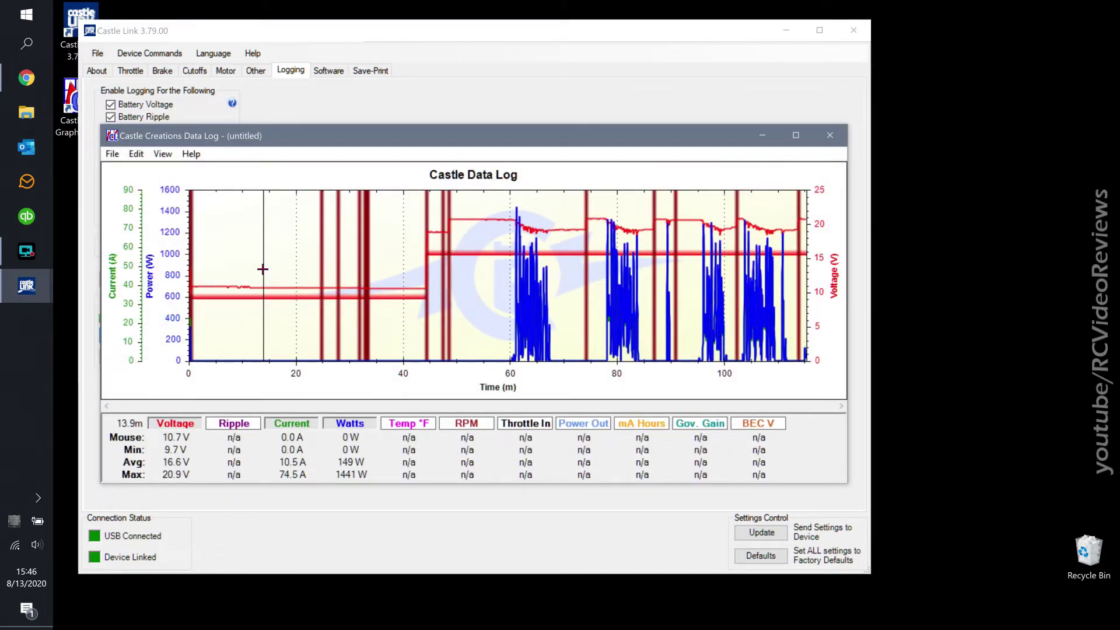
drag(492, 138, 529, 49)
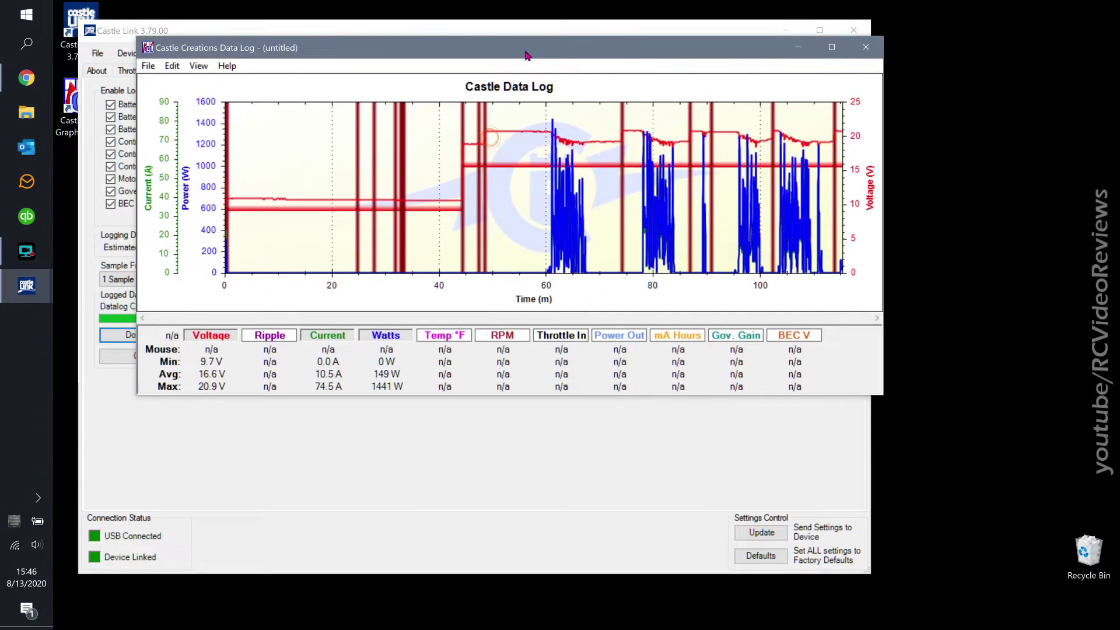
drag(882, 395, 955, 579)
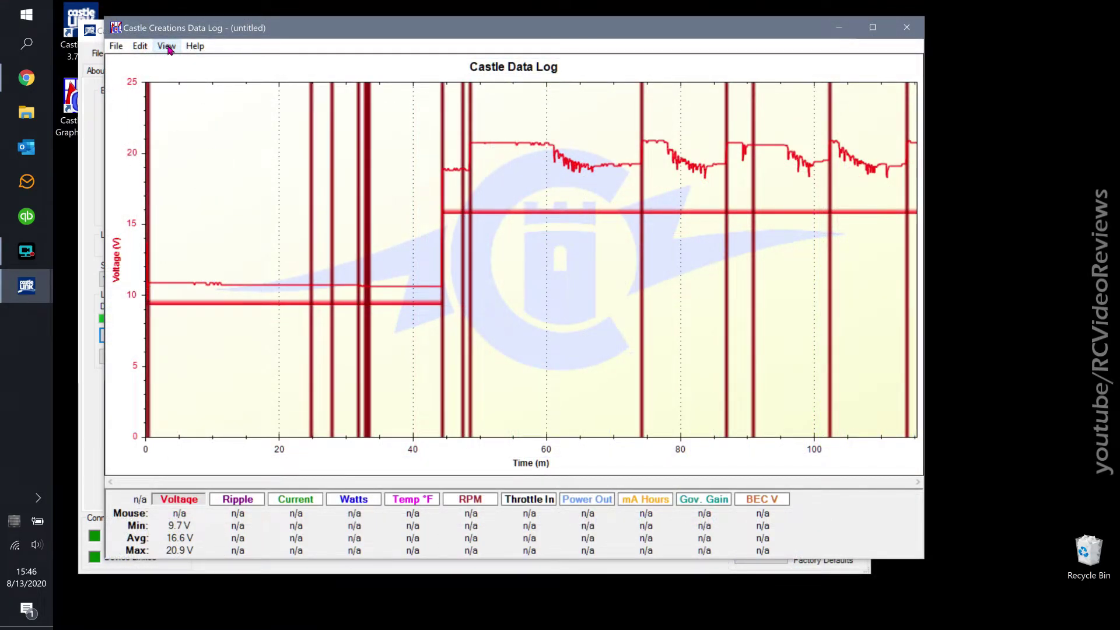
Step: Limit the data log graph to Session 15
click(167, 49)
mouse_move(288, 63)
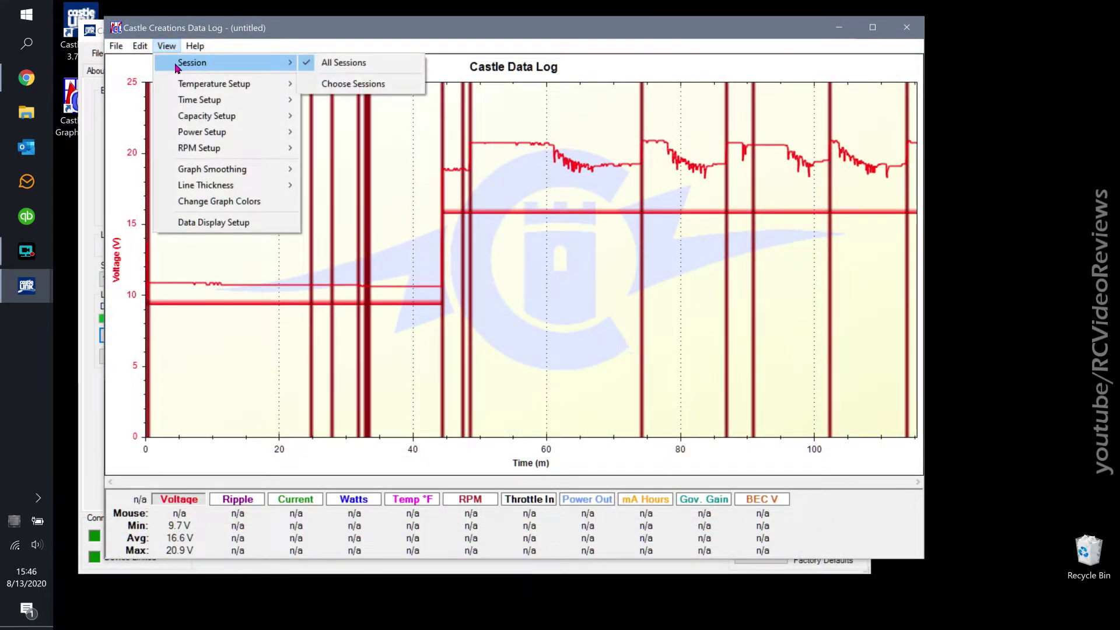
click(369, 84)
click(482, 308)
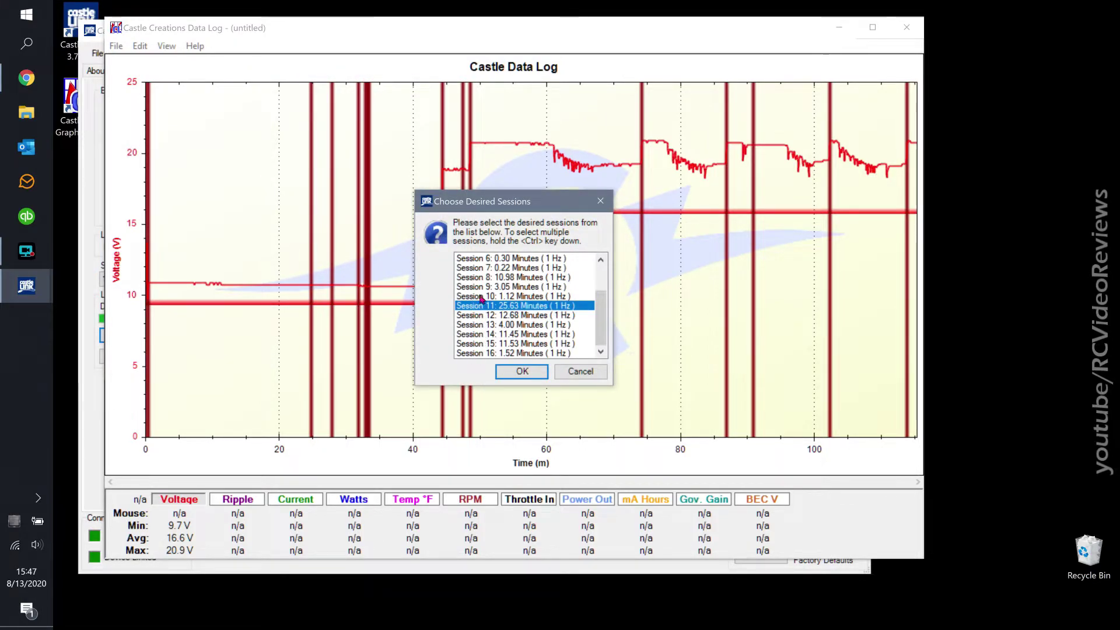
click(475, 344)
click(516, 371)
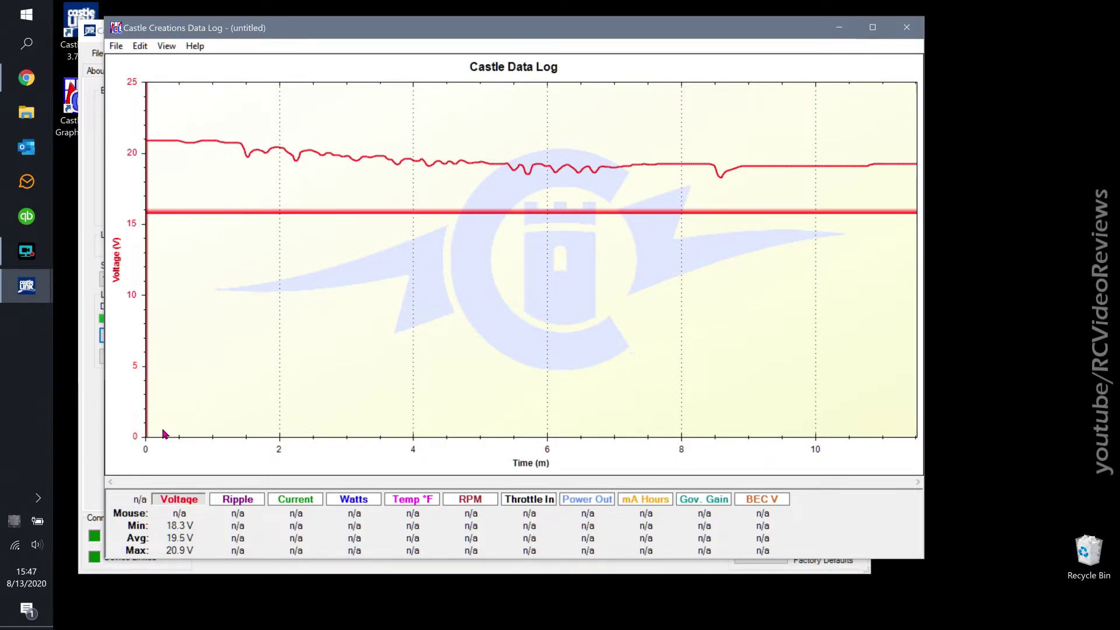
Step: Examine the session's voltage curve alone and together with the current curve, and hide the current curve again
mouse_move(147, 141)
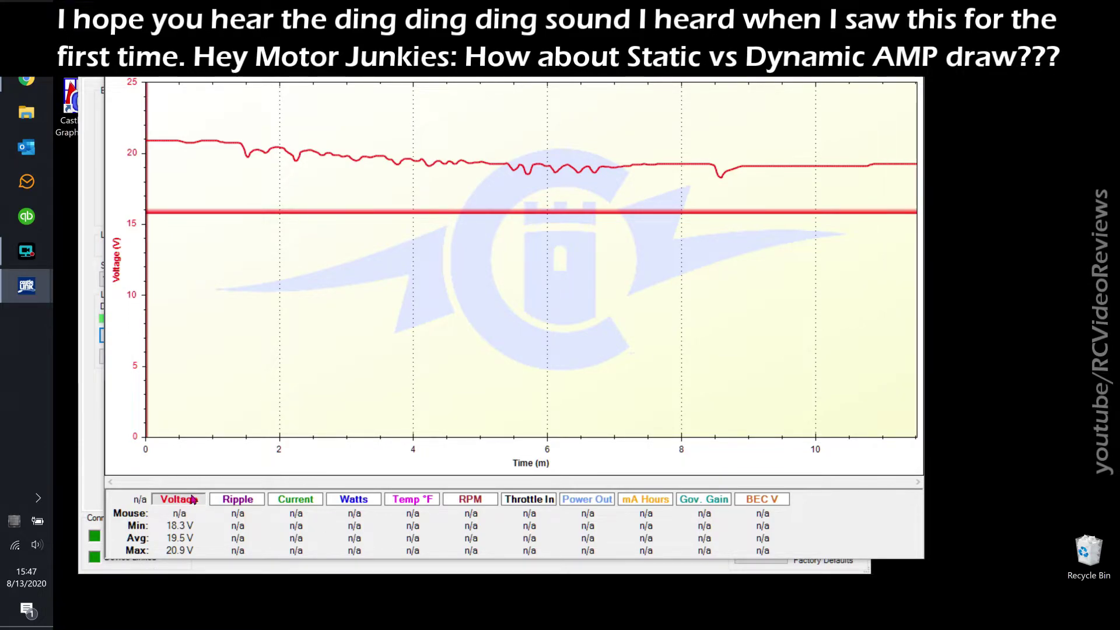
click(295, 501)
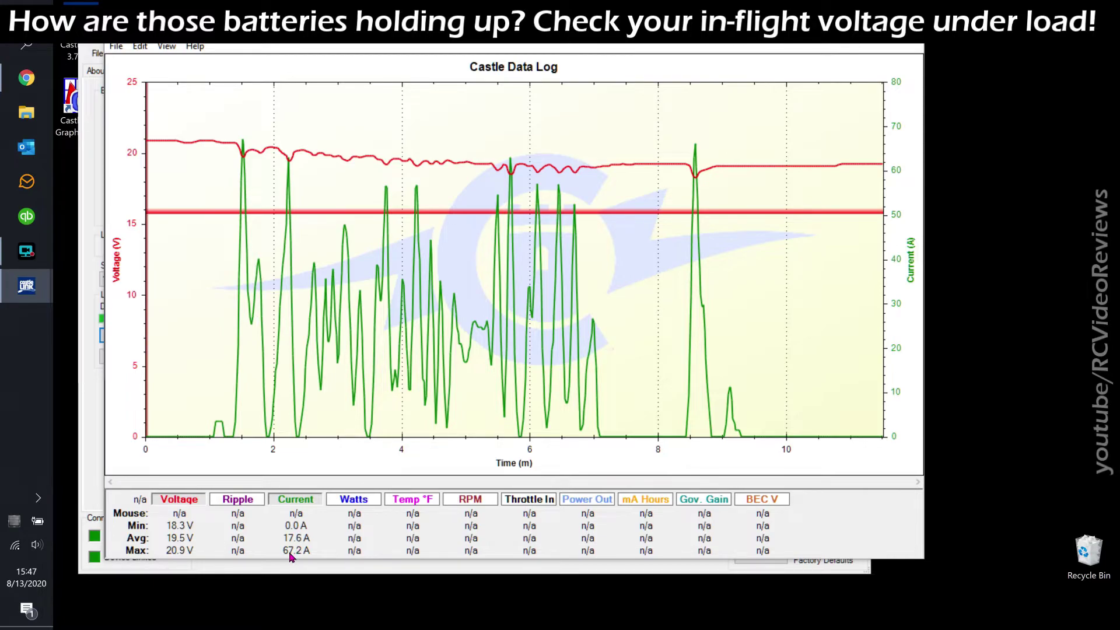
mouse_move(242, 141)
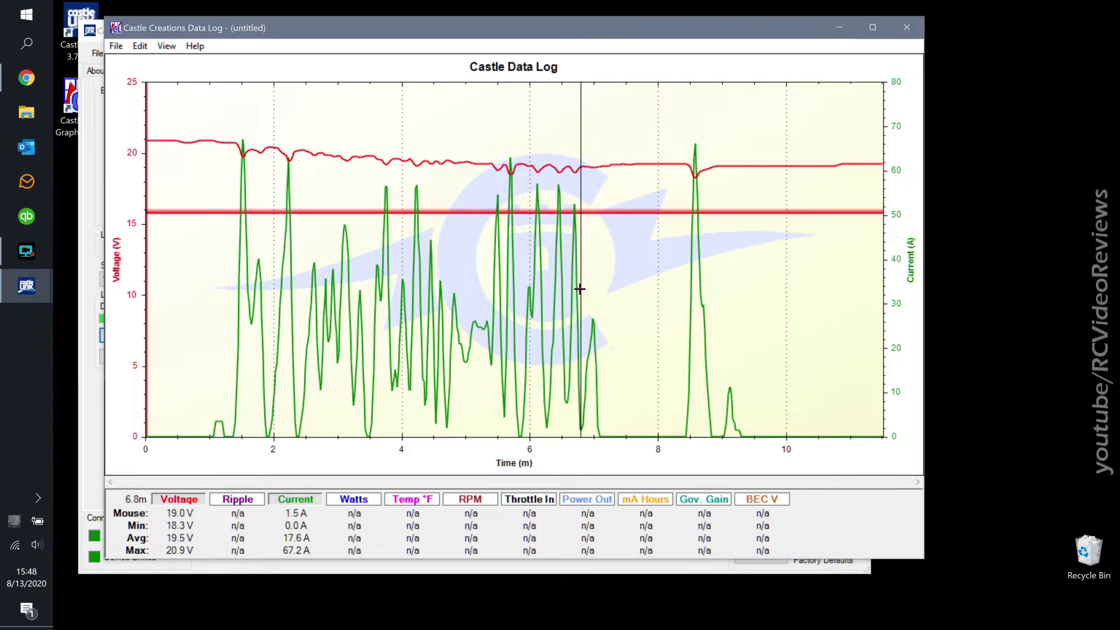
click(308, 503)
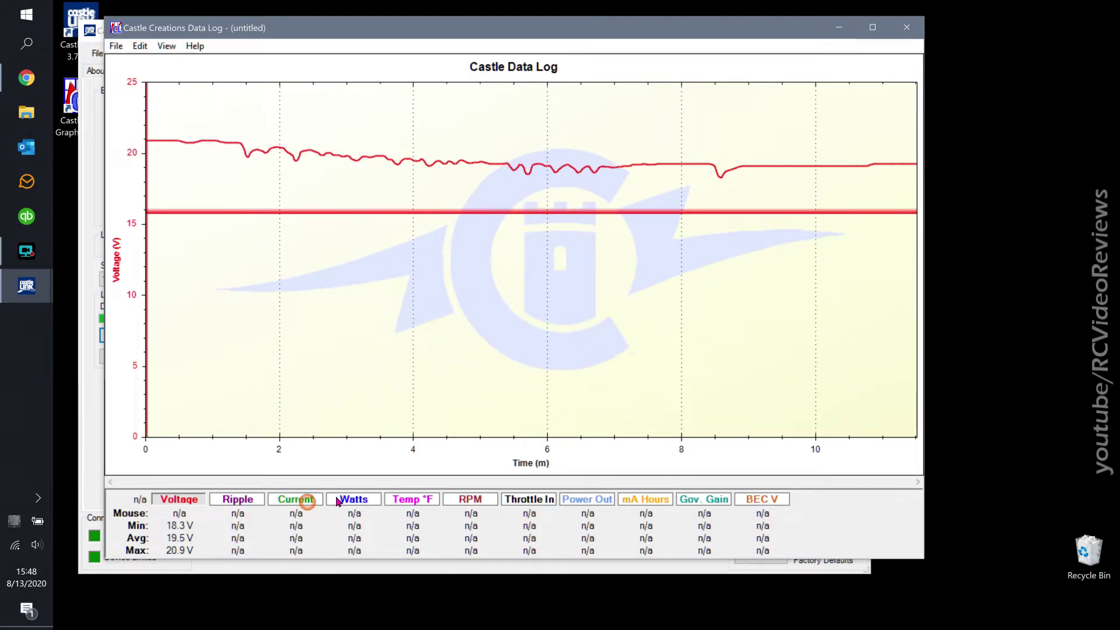
Step: Examine the watts curve and the temperature curve one after the other against voltage, hiding each again
click(341, 498)
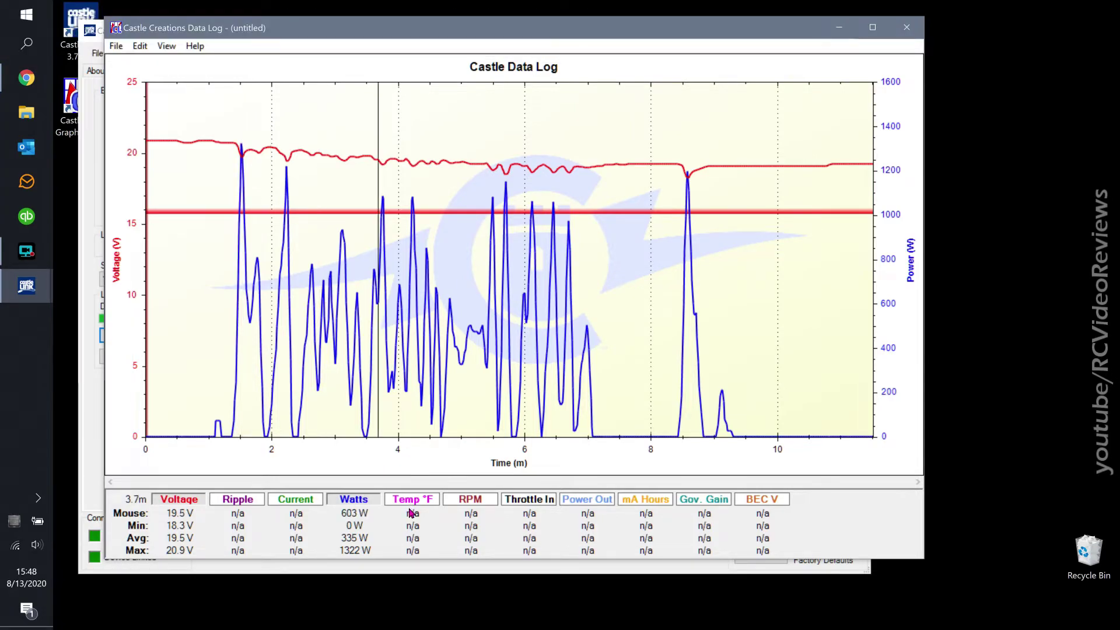
click(366, 501)
click(395, 500)
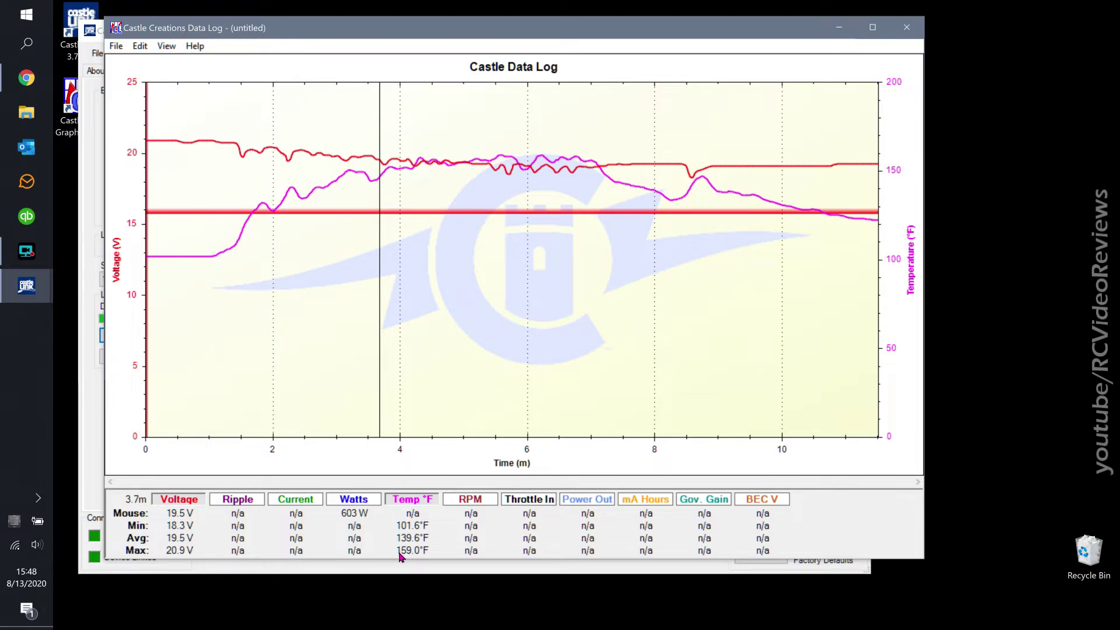
click(419, 497)
Step: Examine the RPM curve, calculate 20 × 420 in Calculator as a comparison, and hide the RPM curve again
click(476, 500)
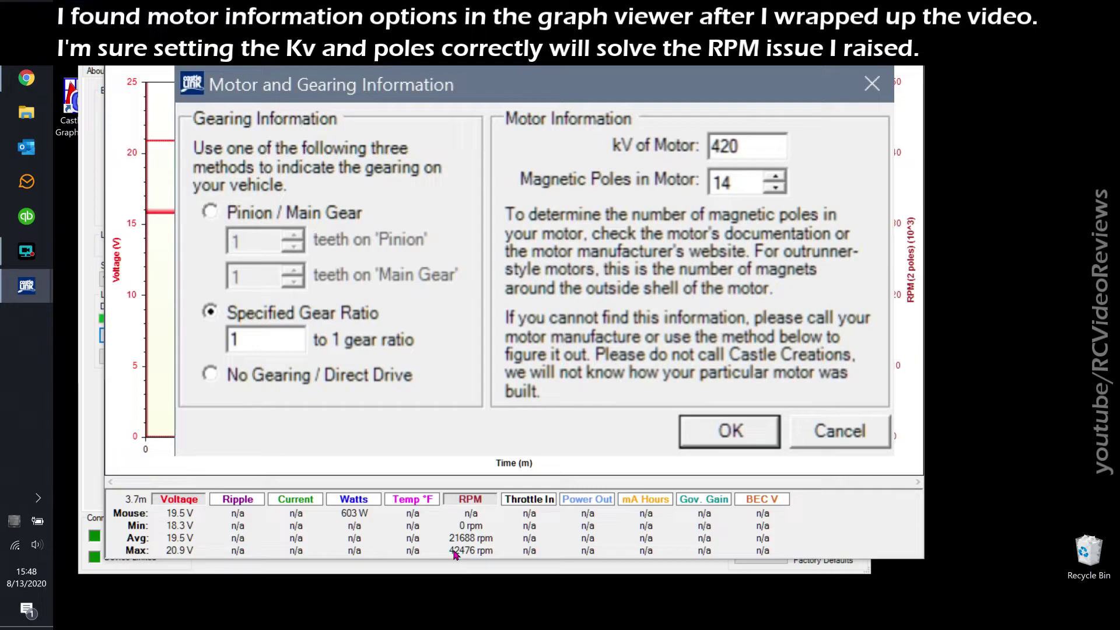
key(super+r)
key(Return)
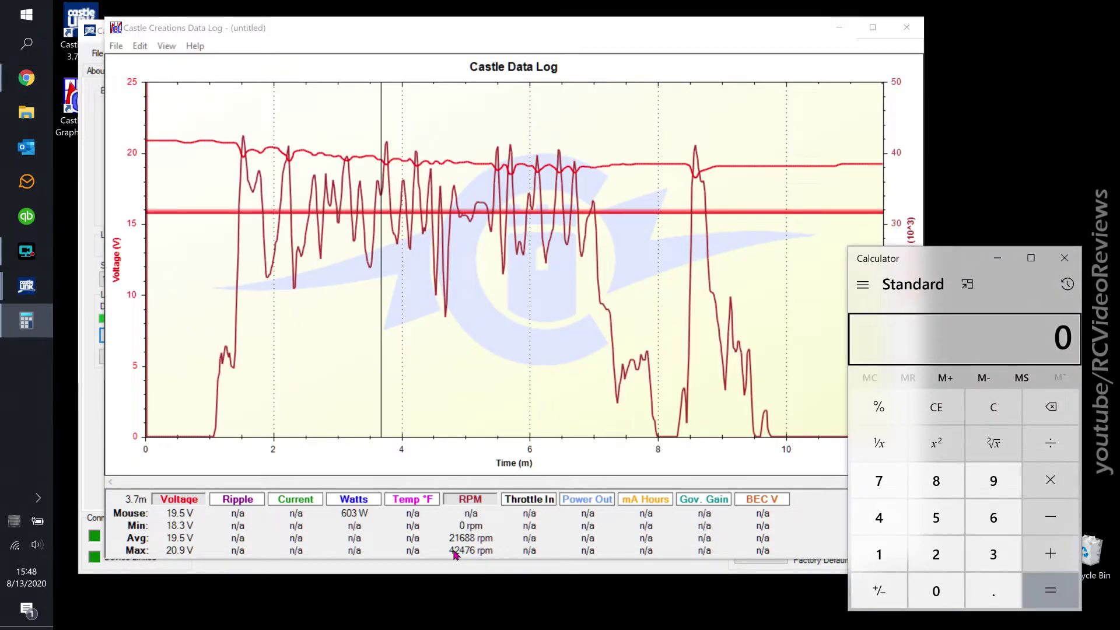
text(20)
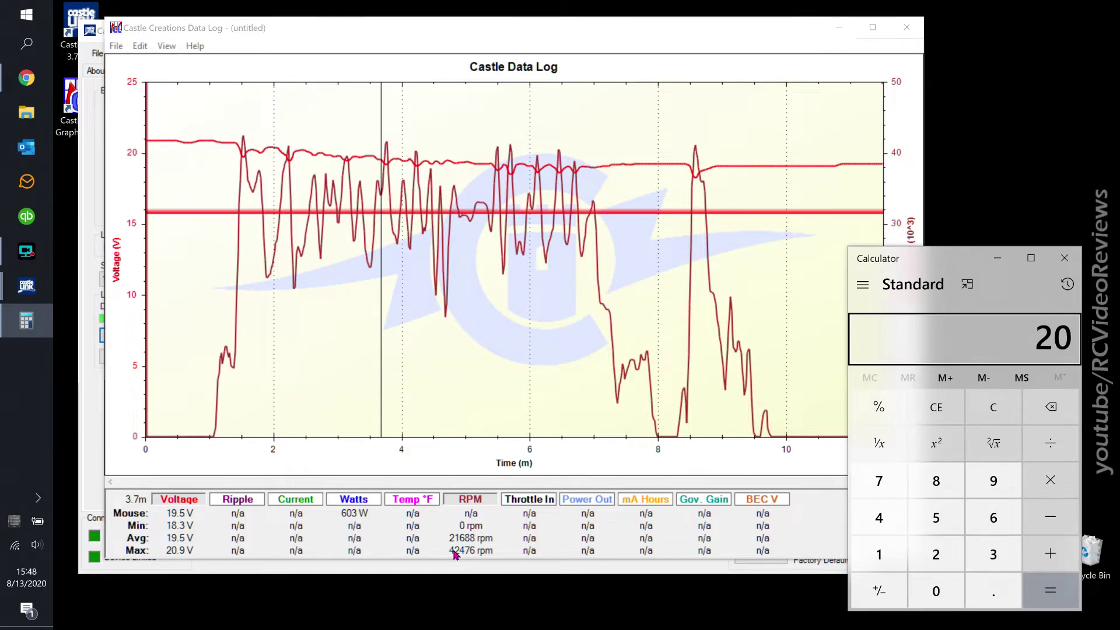
text(*420)
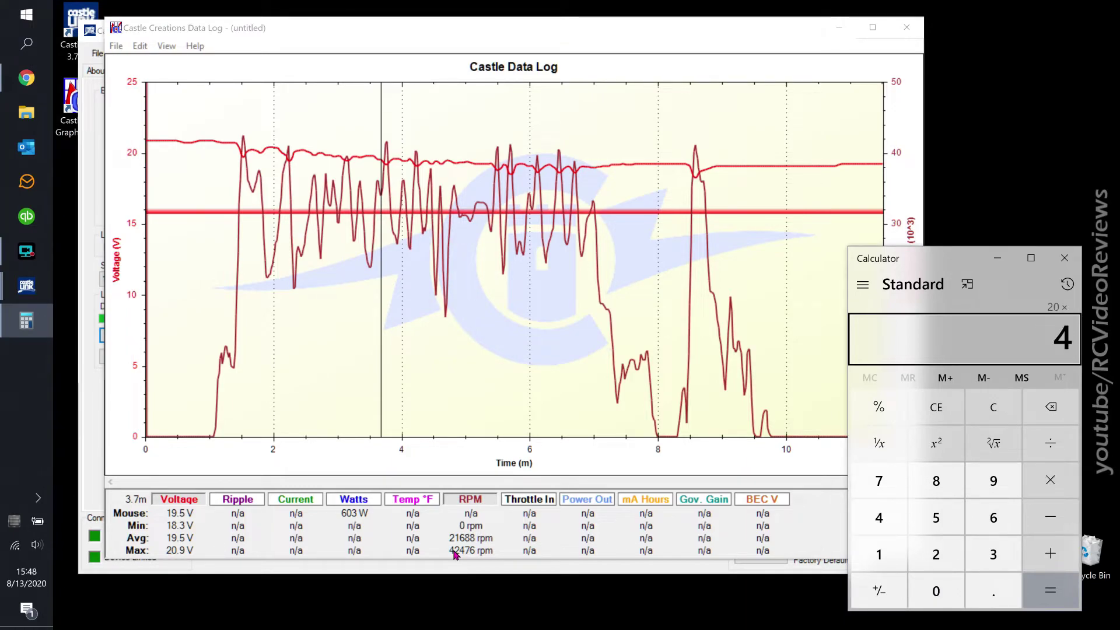
key(Return)
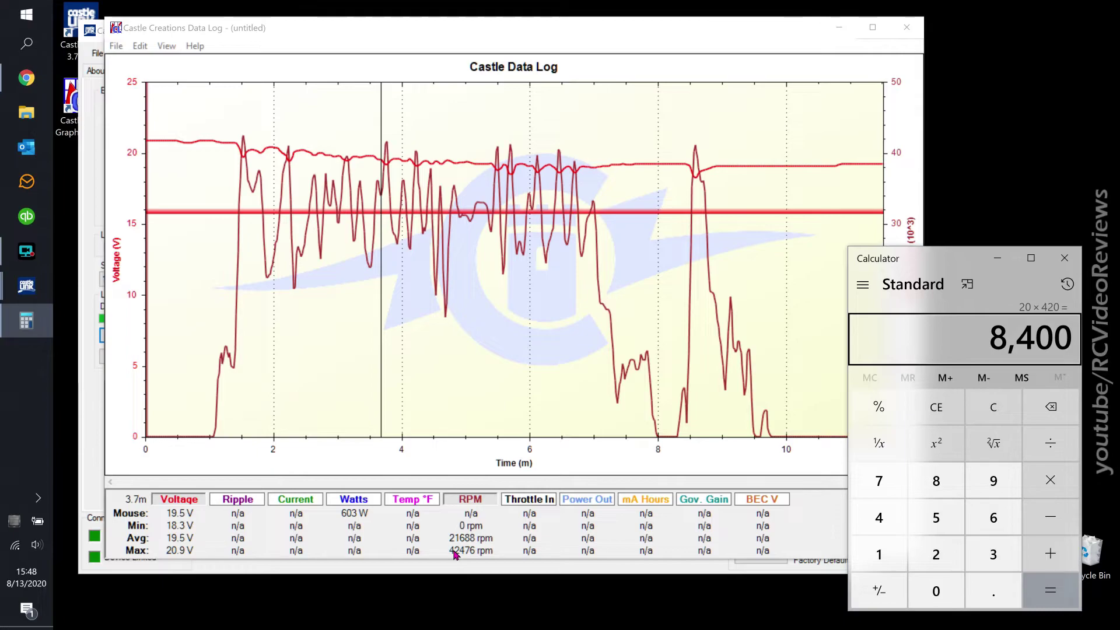
click(456, 554)
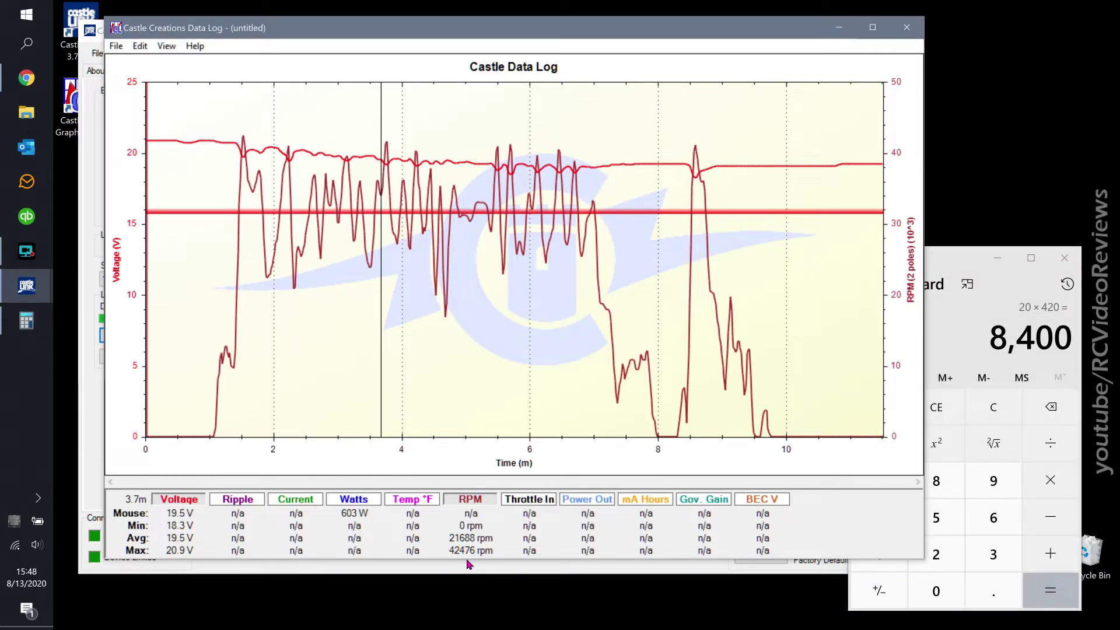
click(467, 504)
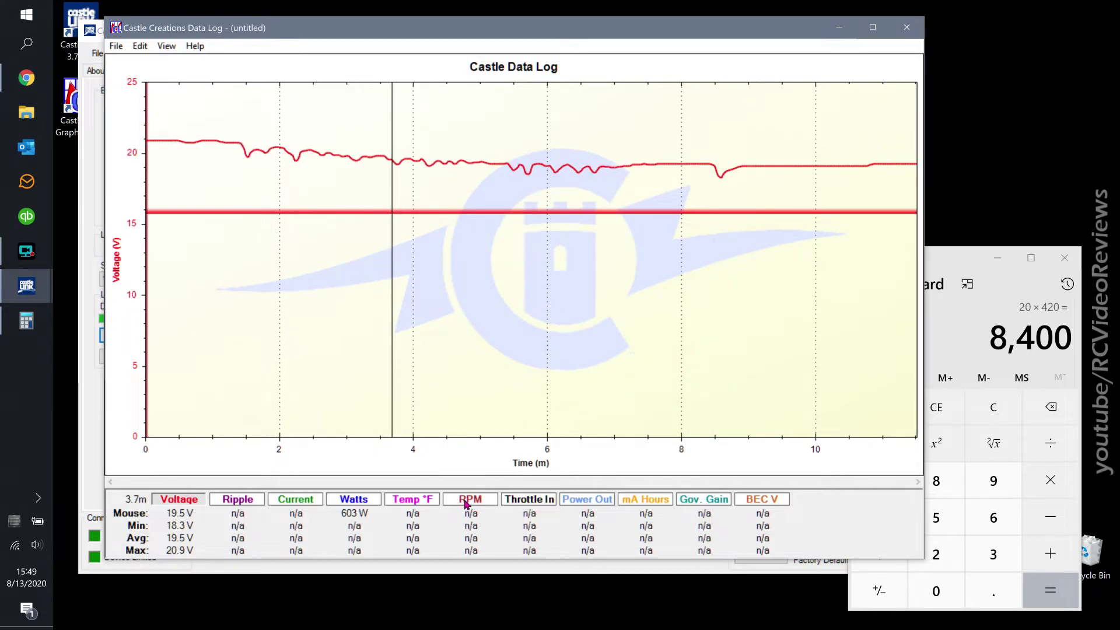
Step: Compare the throttle input curve with the motor power output curve, leaving only power output plotted with voltage
click(525, 507)
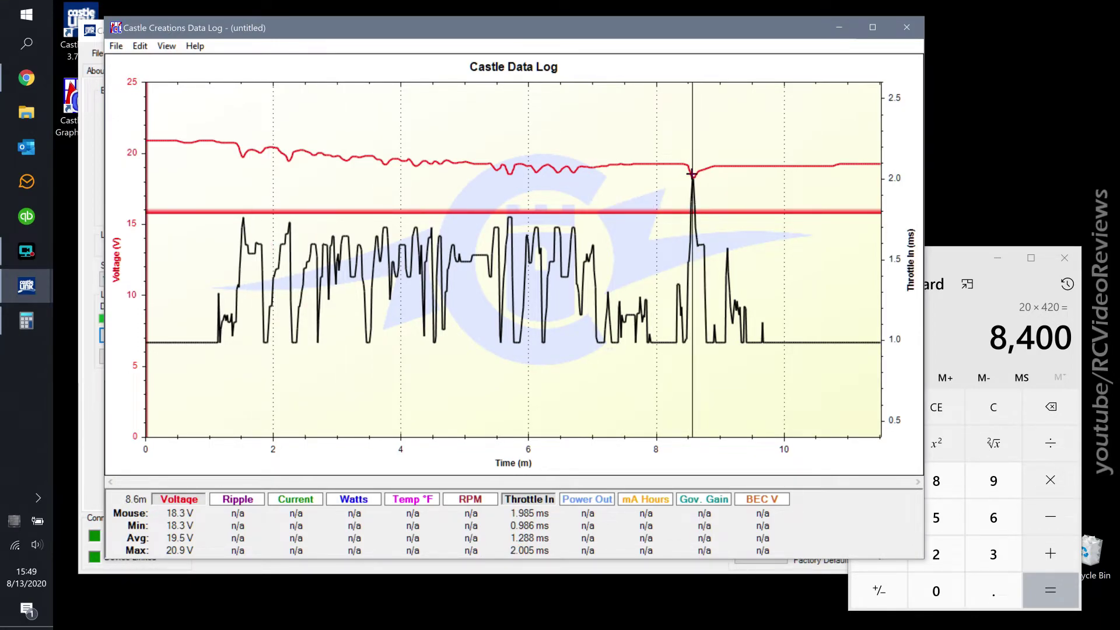
click(575, 500)
click(535, 500)
click(532, 500)
click(592, 500)
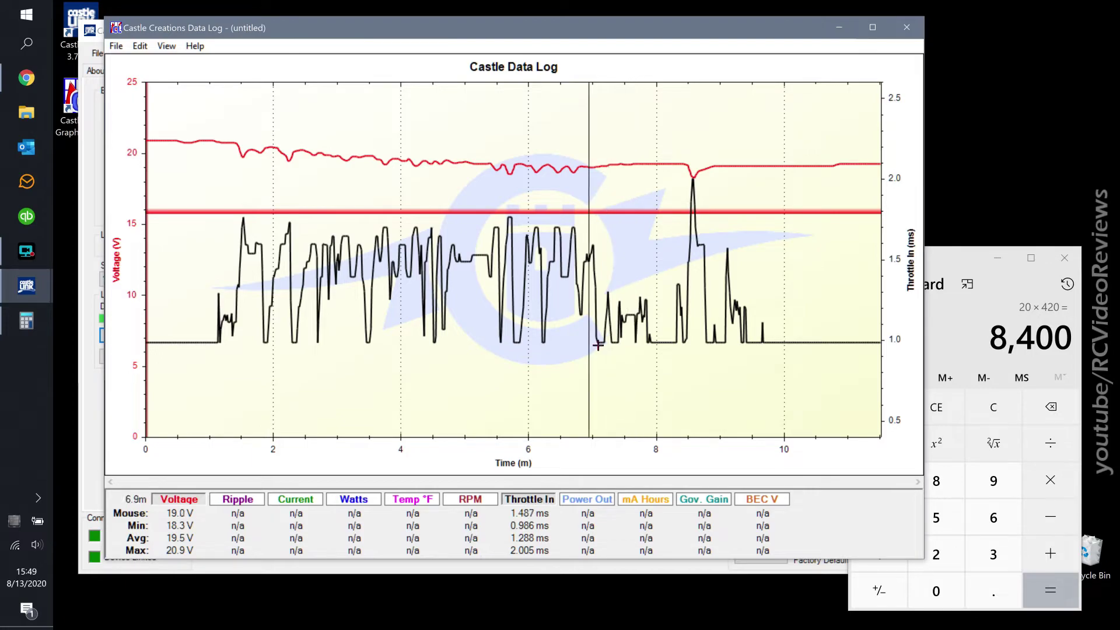
click(585, 499)
click(526, 500)
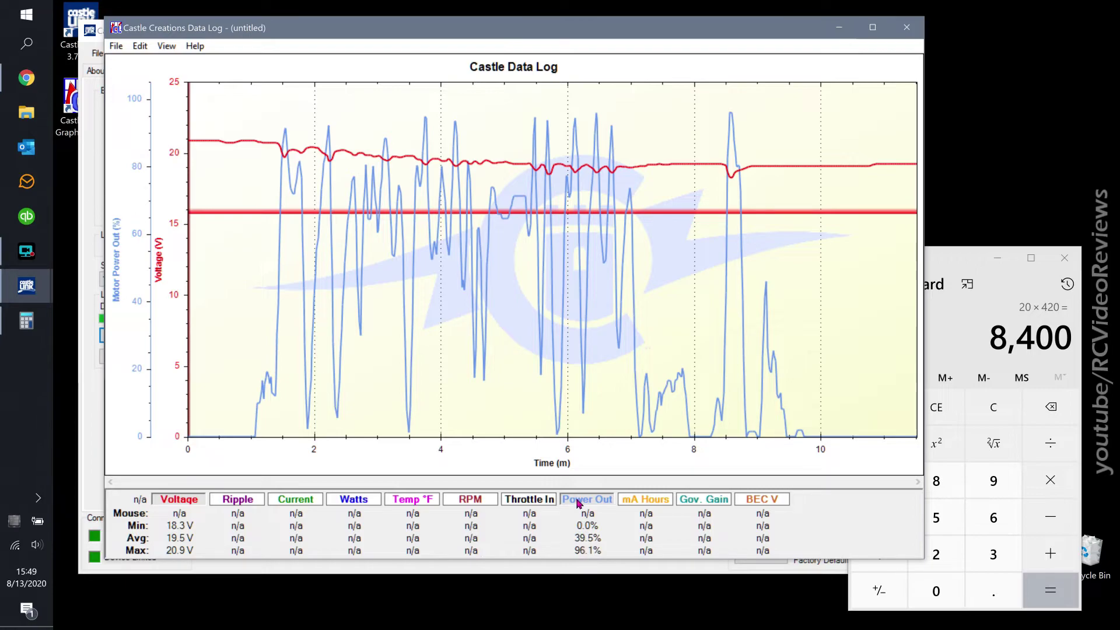
Step: Examine the BEC voltage curve together with the watts curve, and close the data log without saving it
click(760, 499)
click(566, 500)
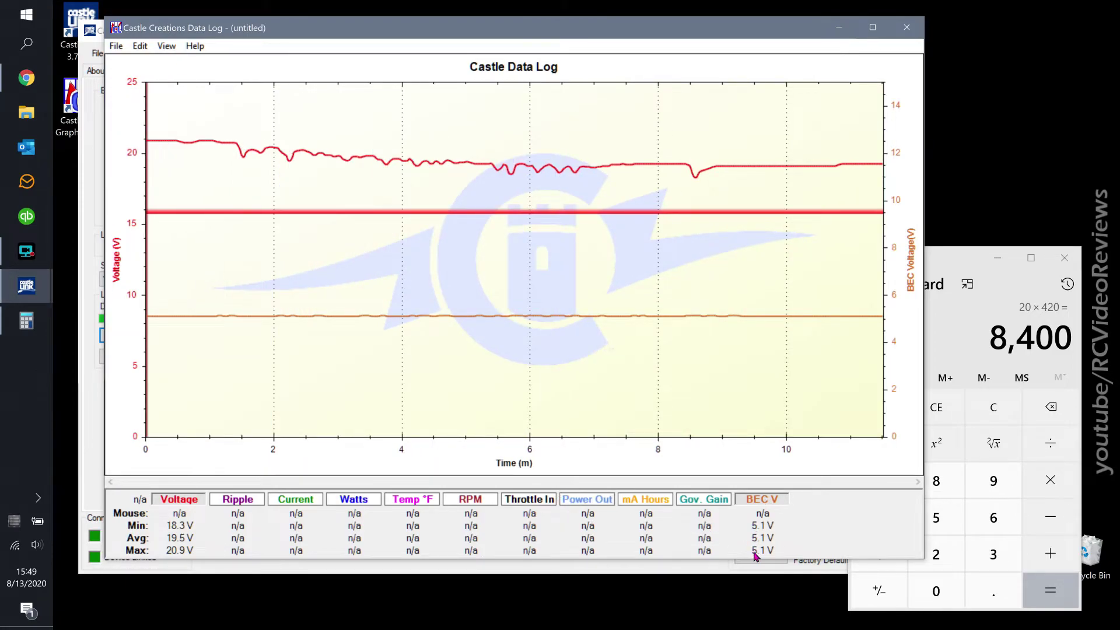
mouse_move(585, 209)
click(353, 503)
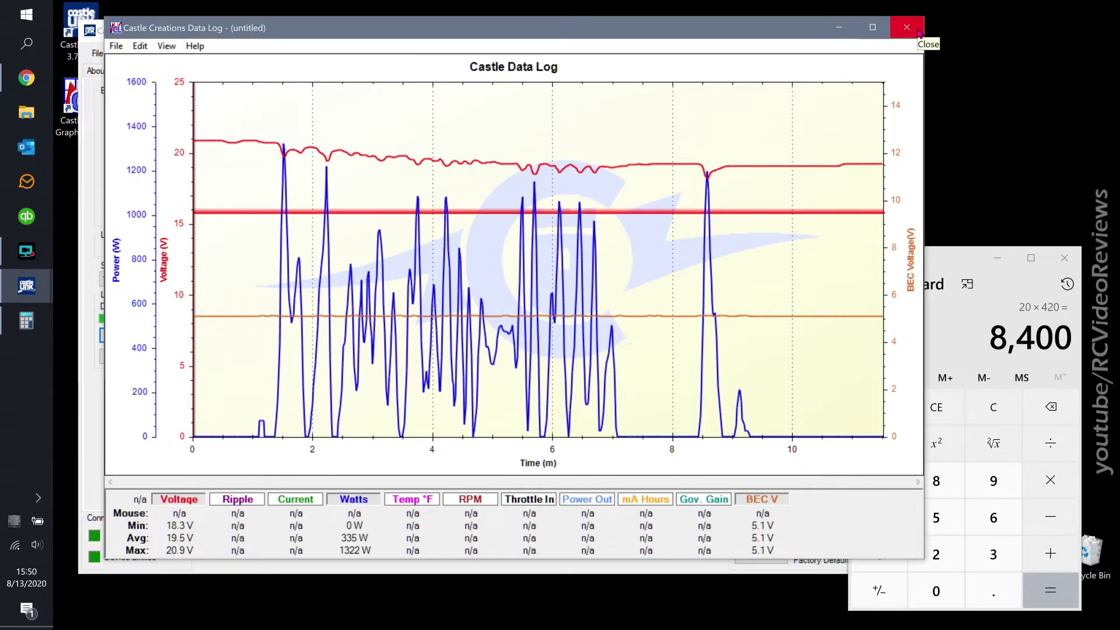
click(919, 32)
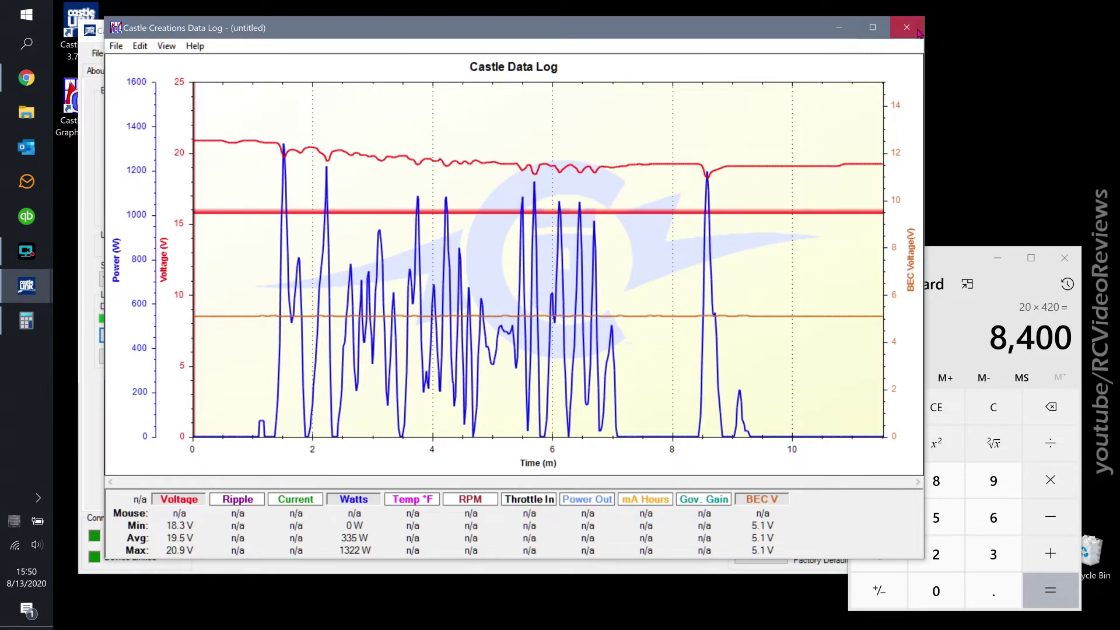
click(586, 315)
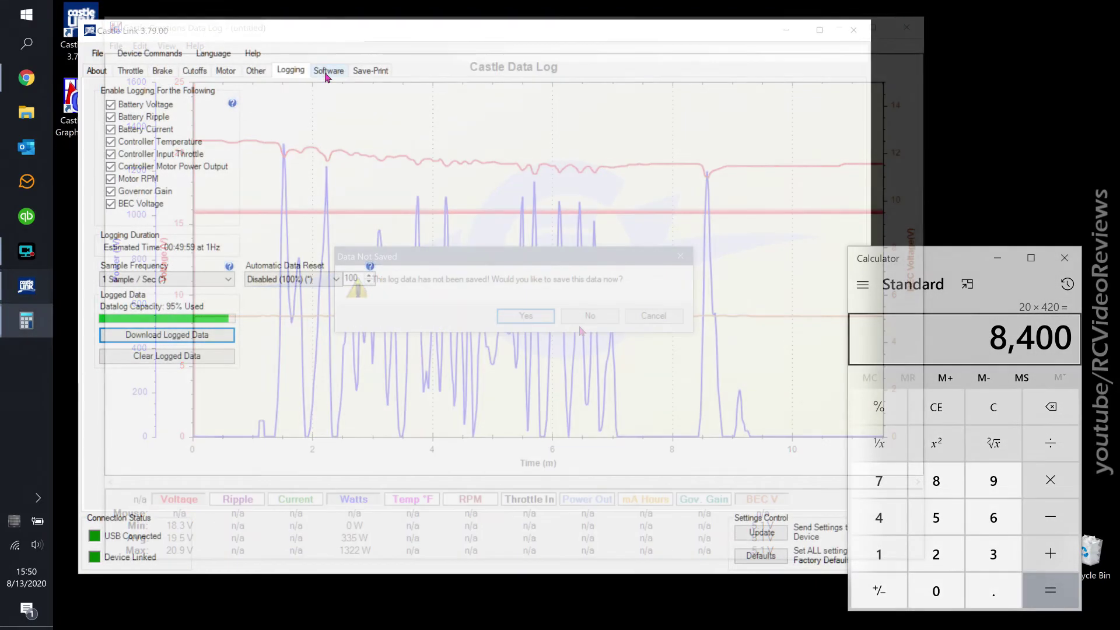
Step: Review the current firmware version, the device selection and the available firmware versions for the EDGE 75
click(327, 71)
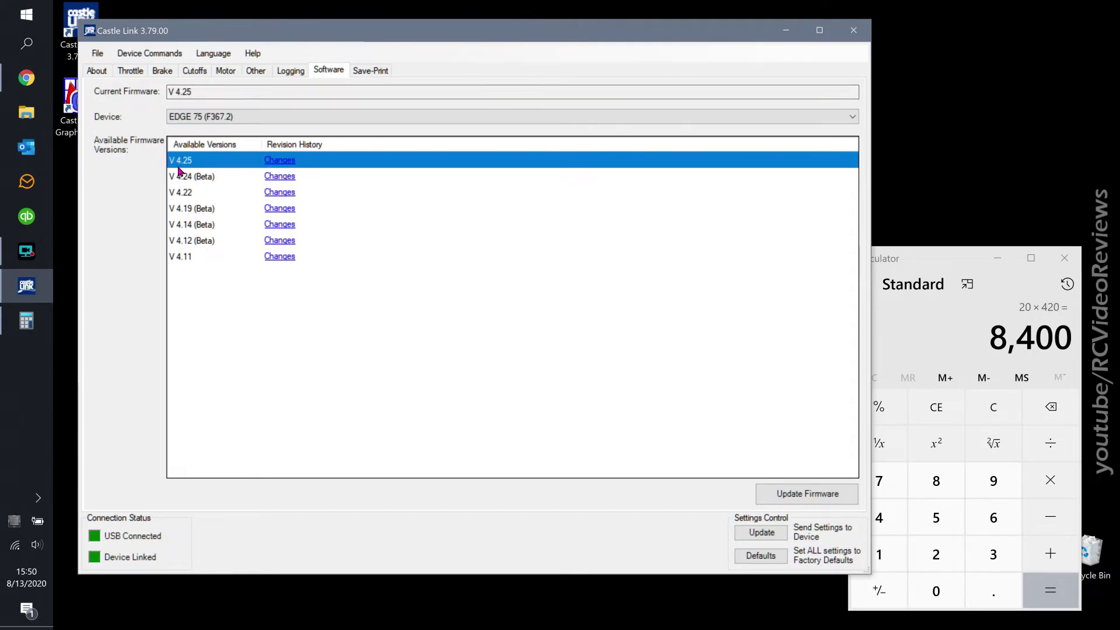
double_click(203, 94)
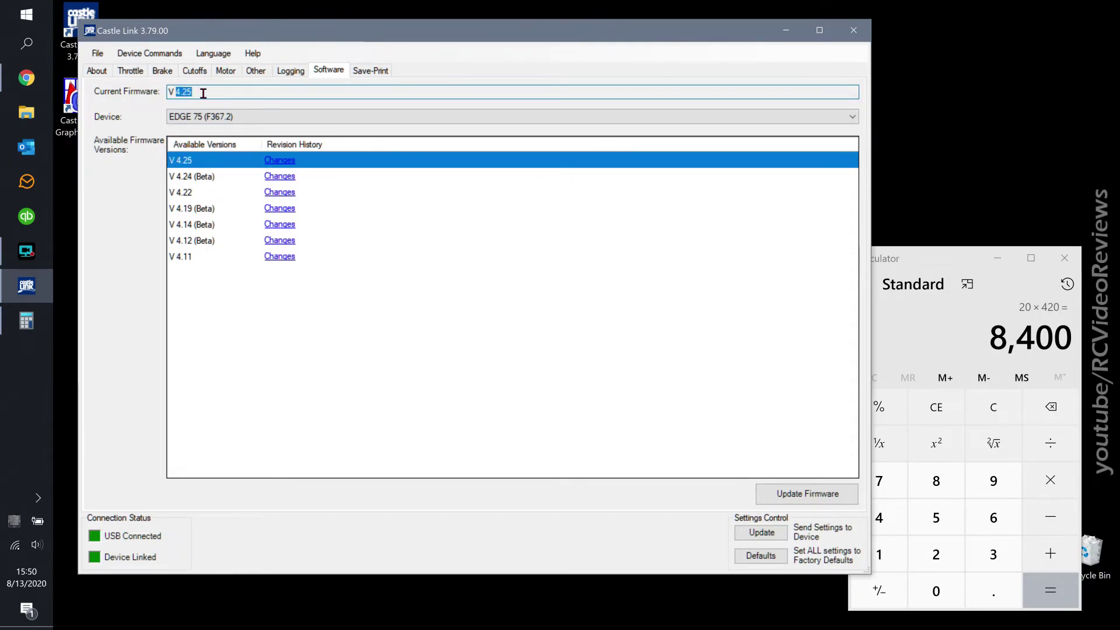
click(219, 118)
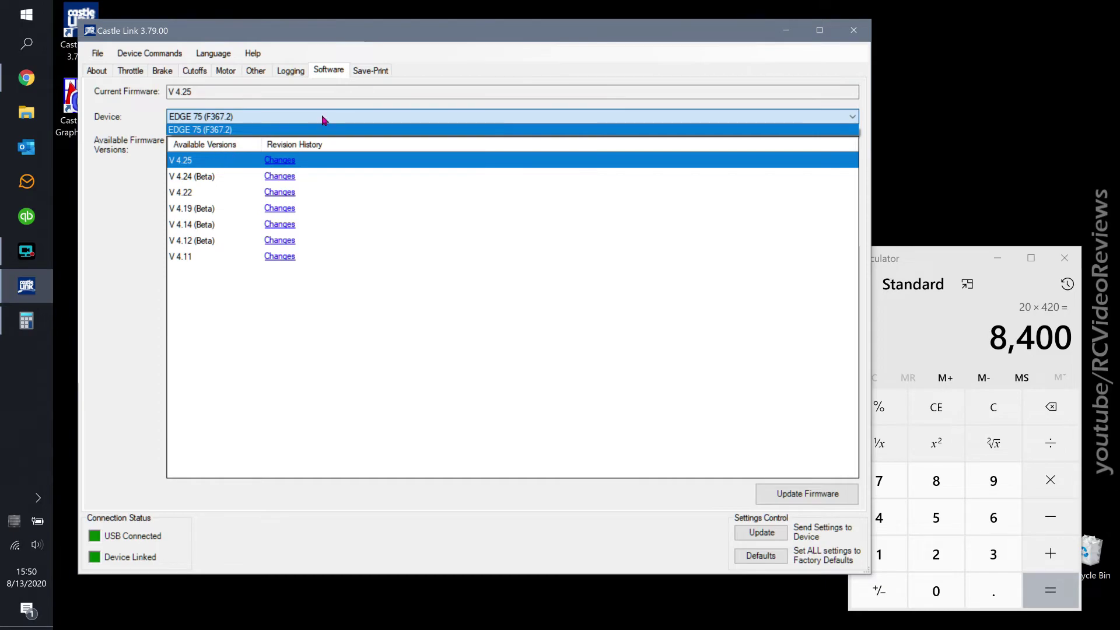
click(360, 110)
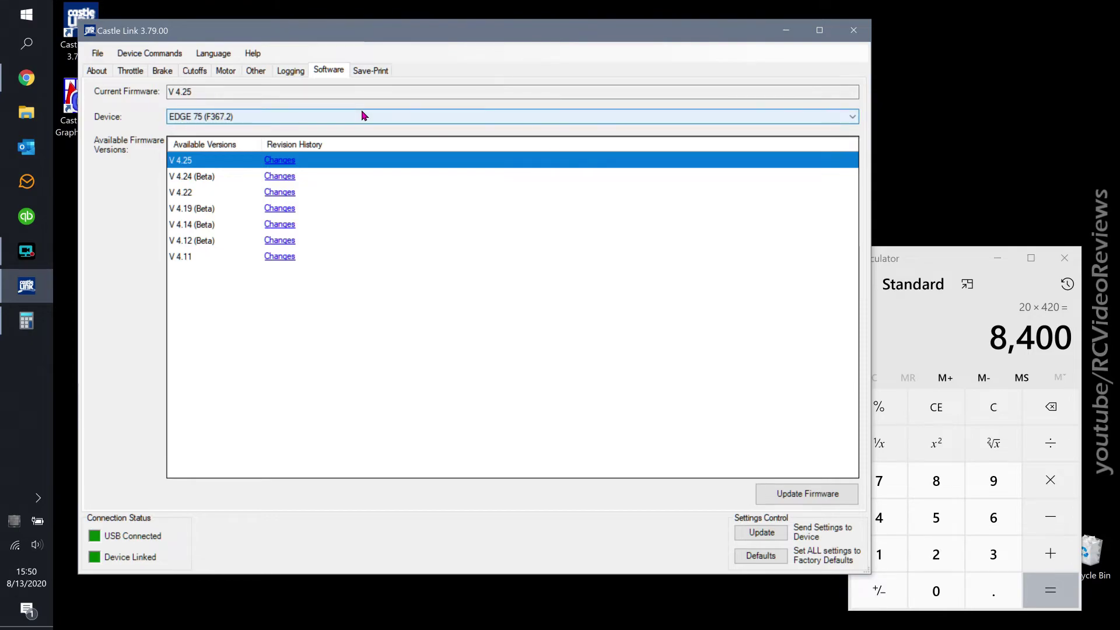
Step: Print the controller's settings list with the title Smoove through Microsoft Print to PDF, saved as castle settings.pdf
click(370, 73)
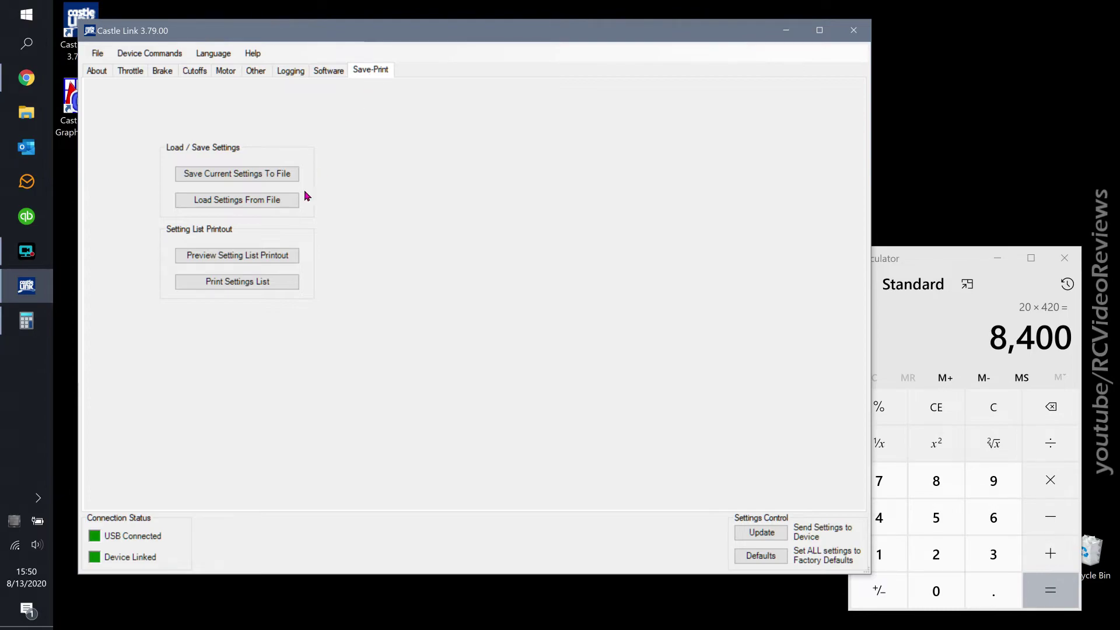
click(283, 283)
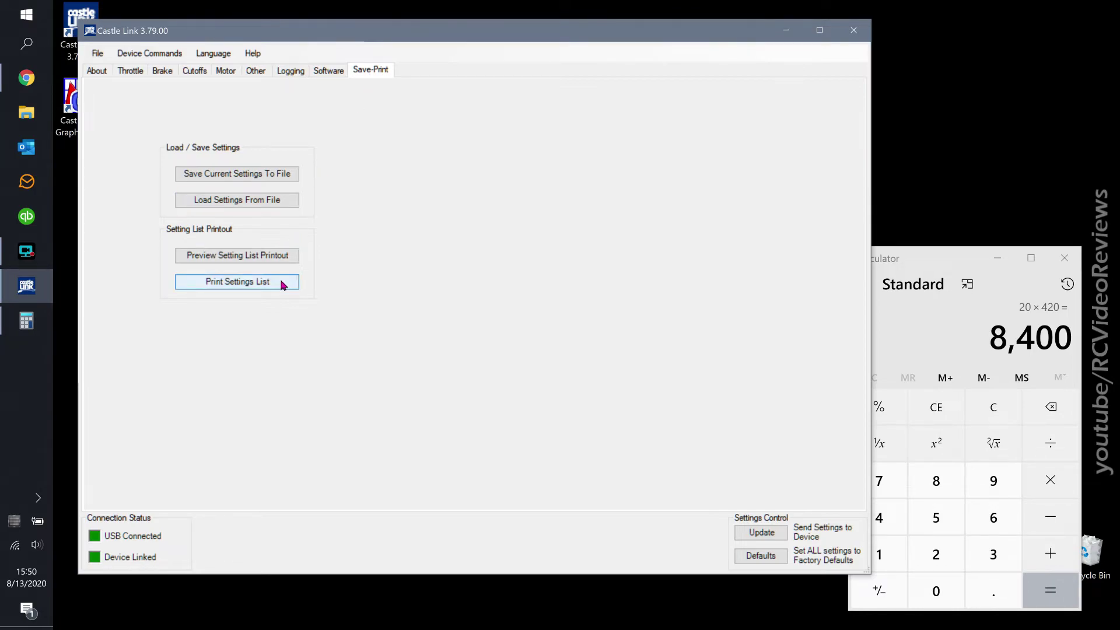
text(Smoove)
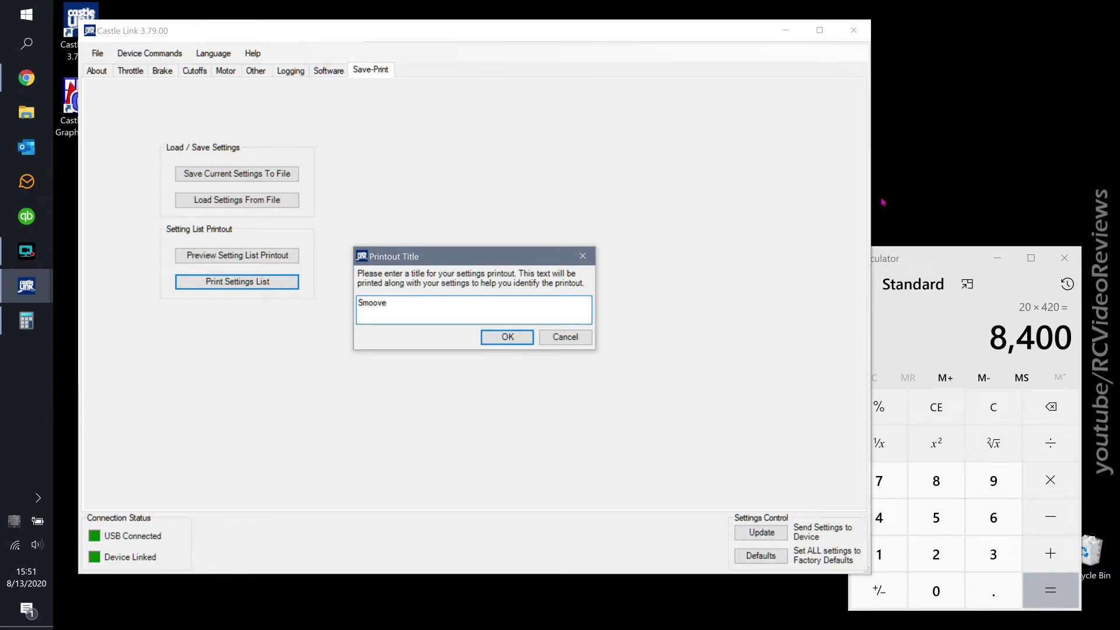
click(522, 338)
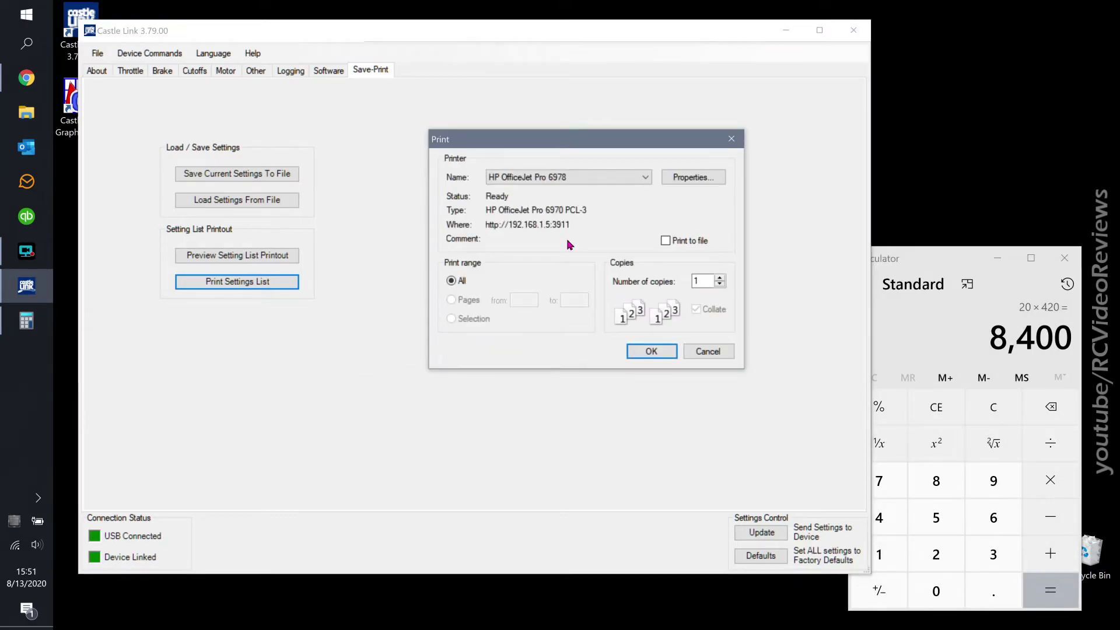
click(632, 176)
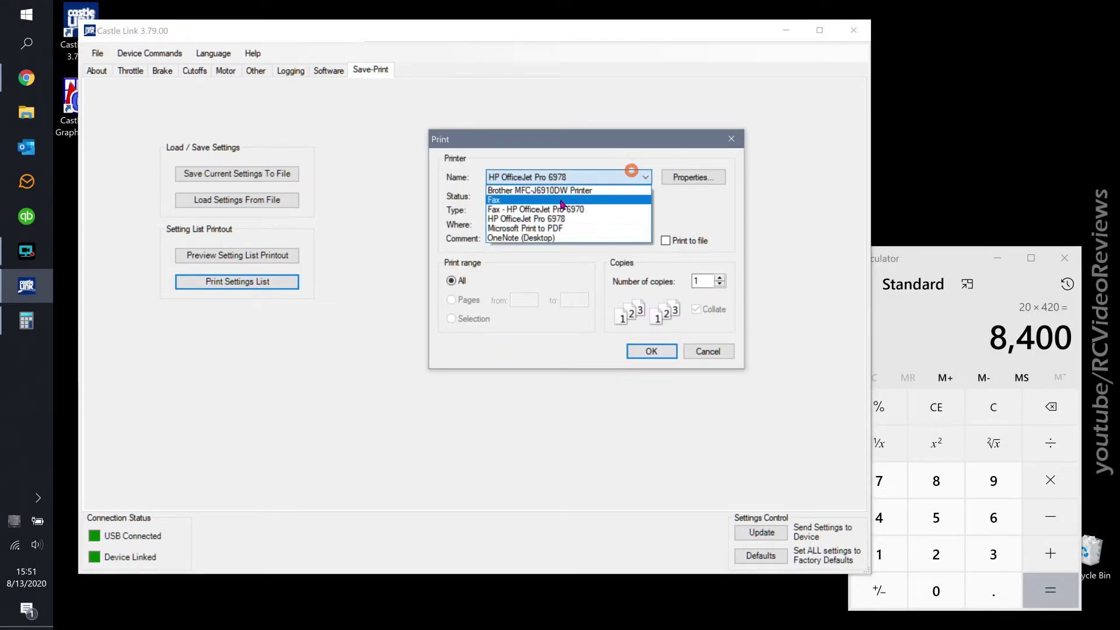
click(540, 228)
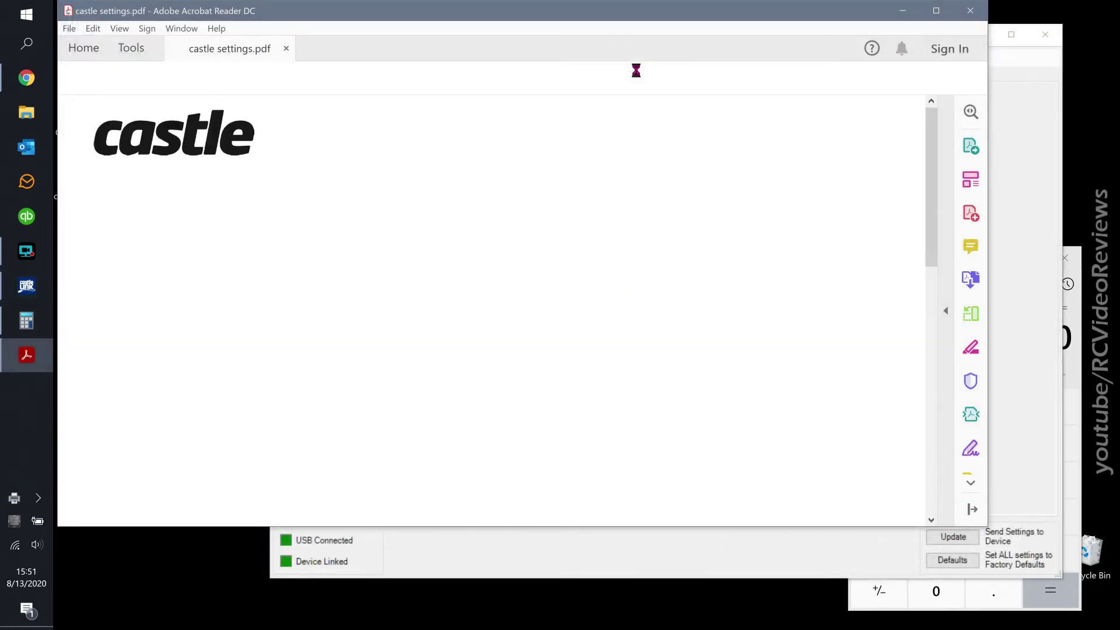
Step: Read through the settings report in castle settings.pdf at 75% zoom from throttle to software, and close the PDF
scroll(371, 284, down, 3)
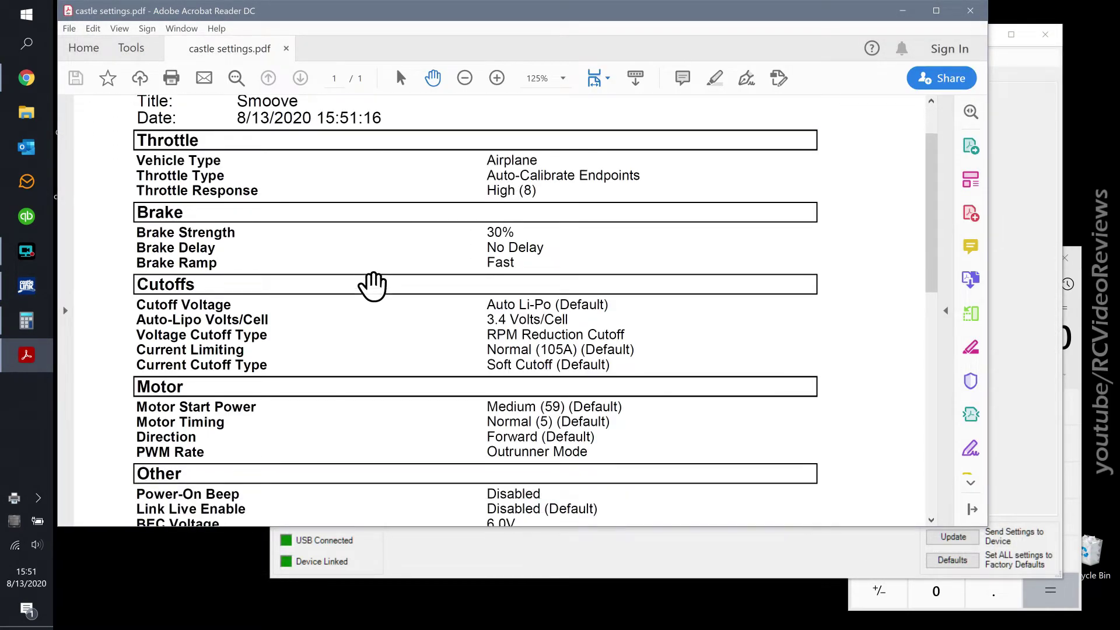
scroll(372, 286, down, 2)
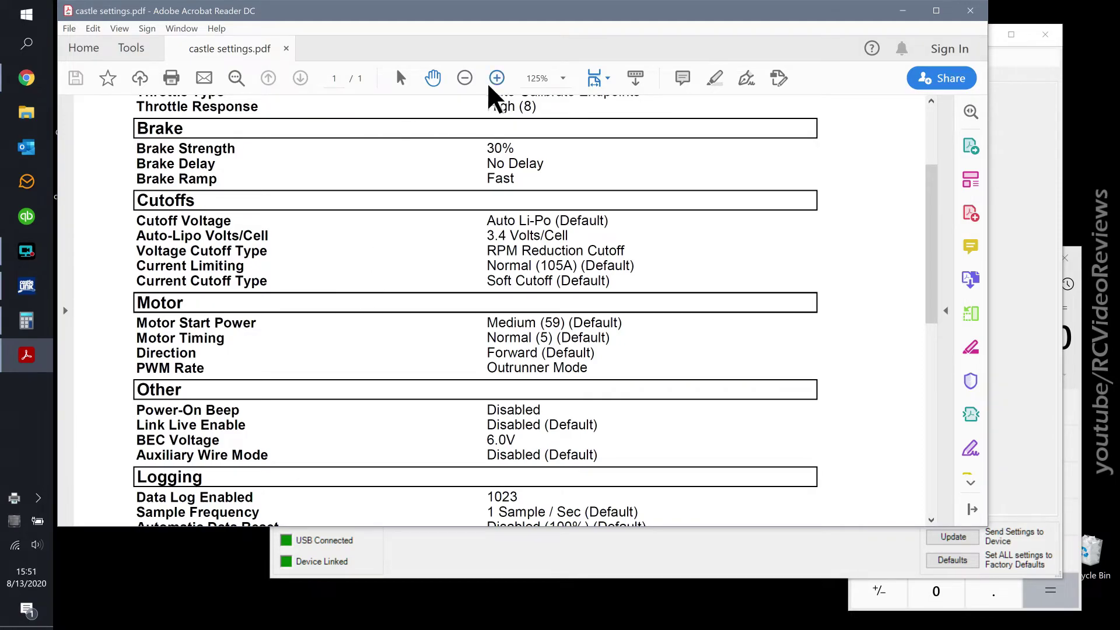
click(465, 77)
click(465, 78)
scroll(454, 225, up, 2)
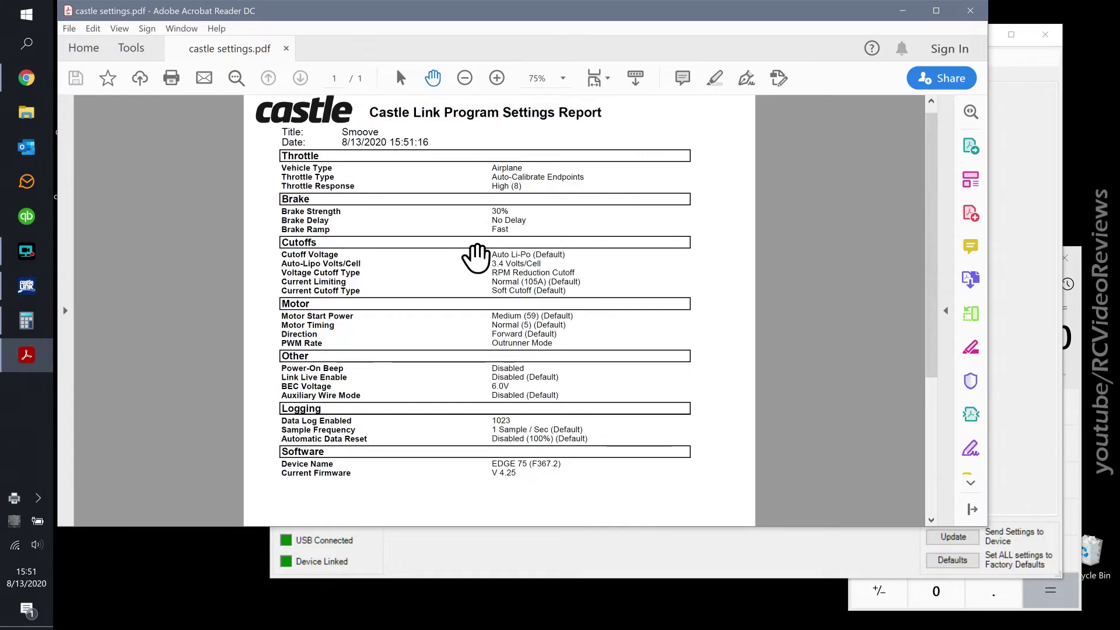
drag(475, 255, 475, 264)
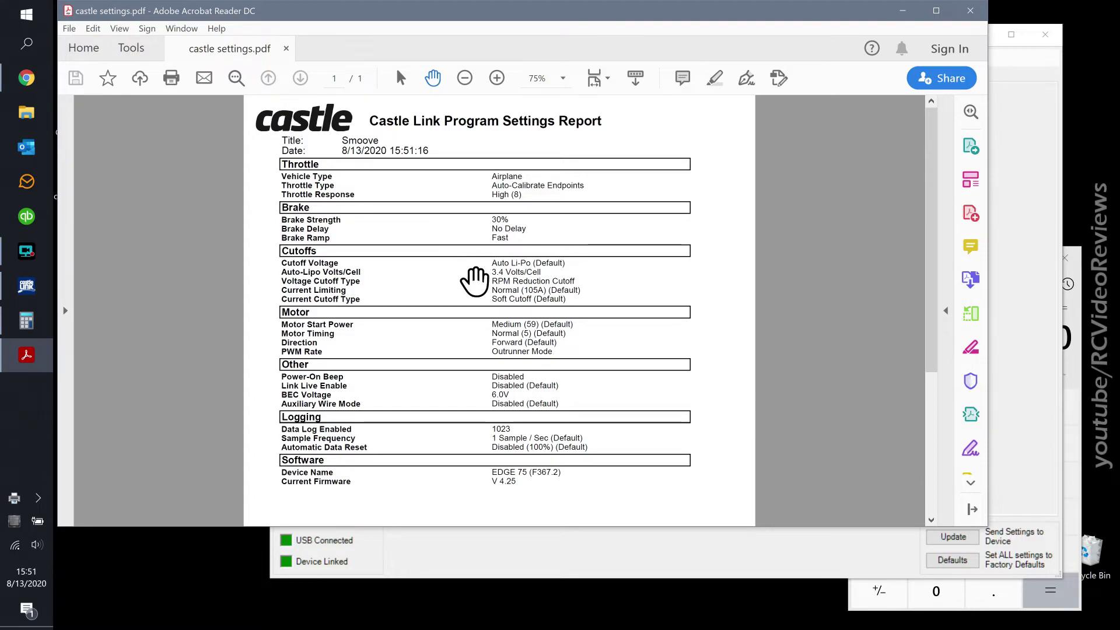
click(971, 11)
Step: Revisit the speed controller's throttle settings and send all current settings to the Phoenix Edge
drag(658, 47, 399, 48)
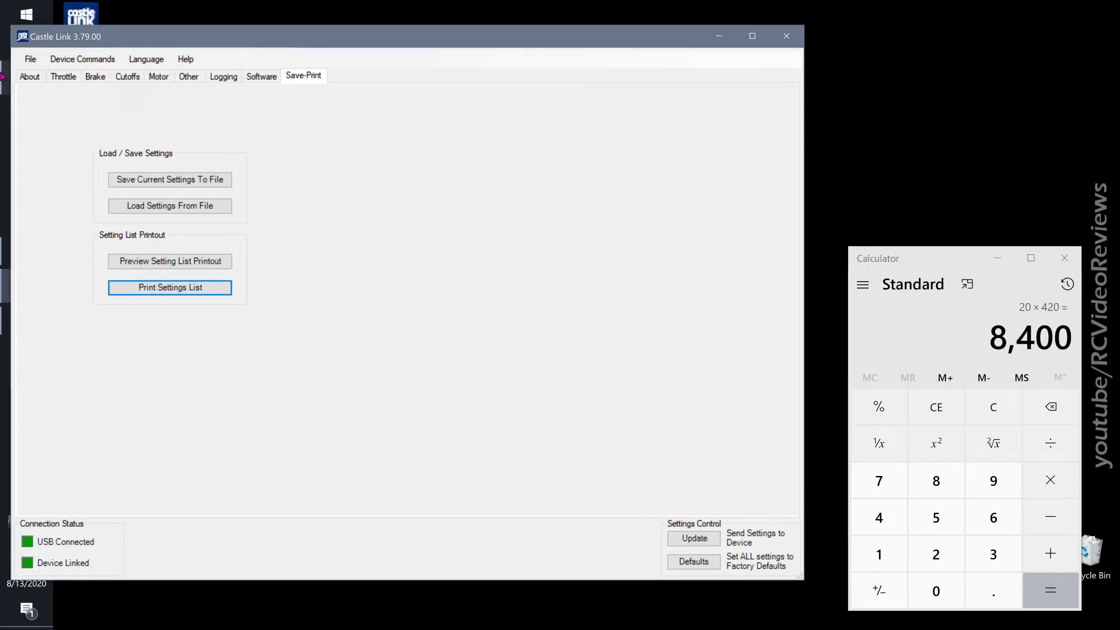
click(30, 76)
click(56, 78)
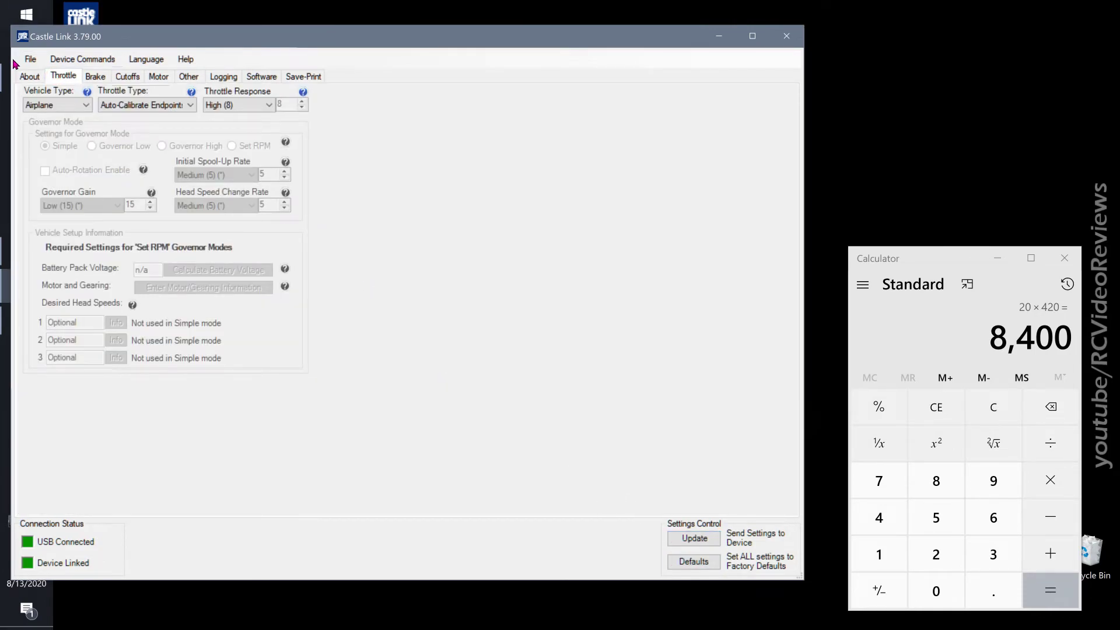
click(24, 75)
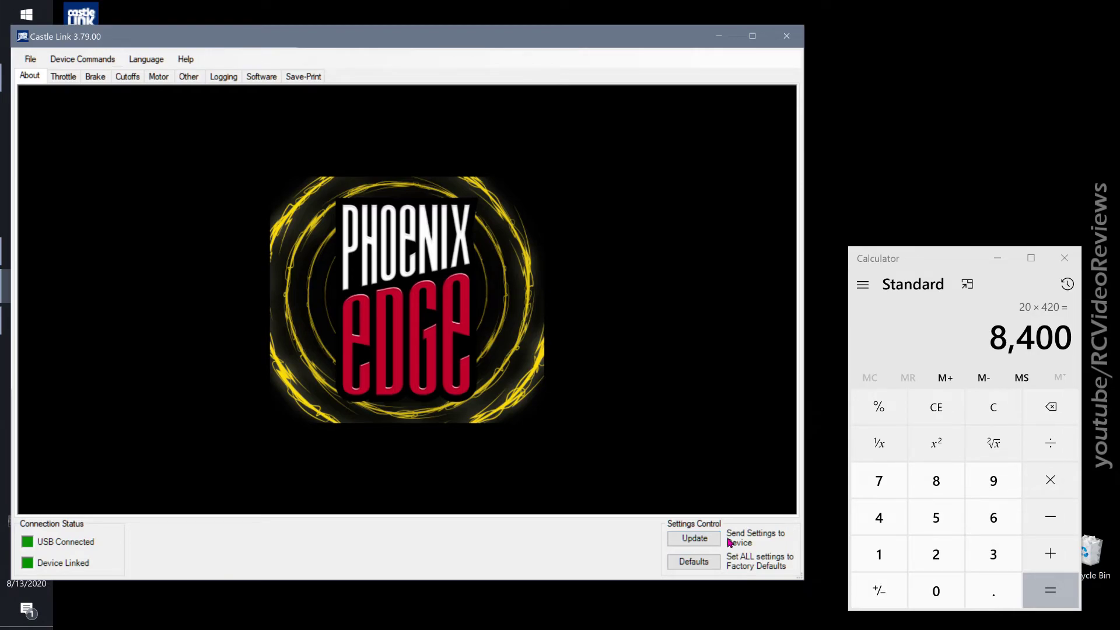
click(691, 546)
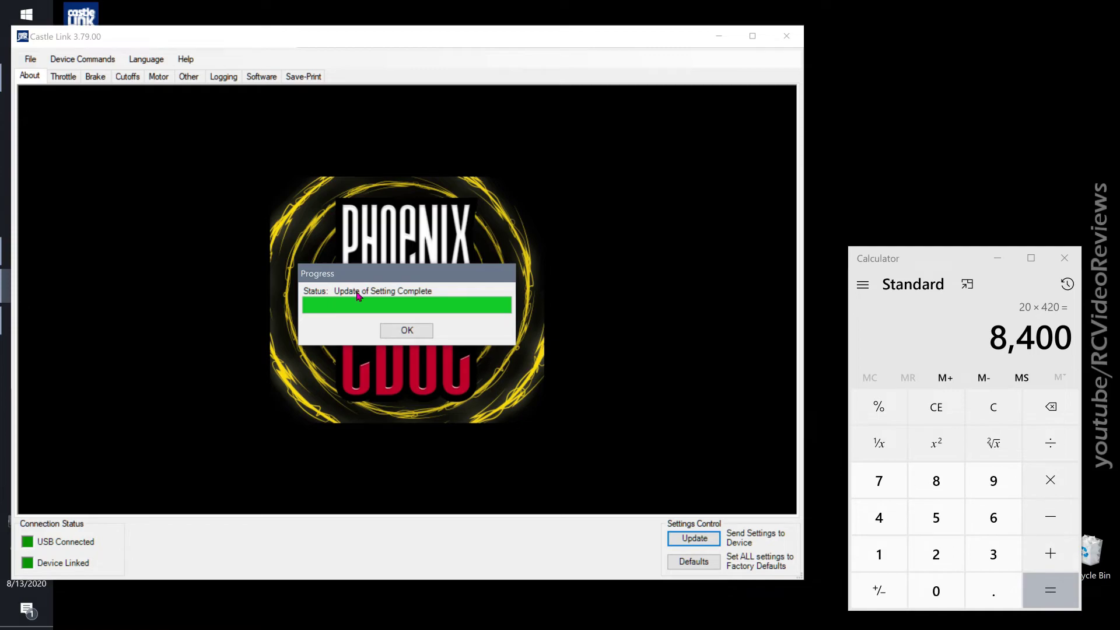
click(408, 332)
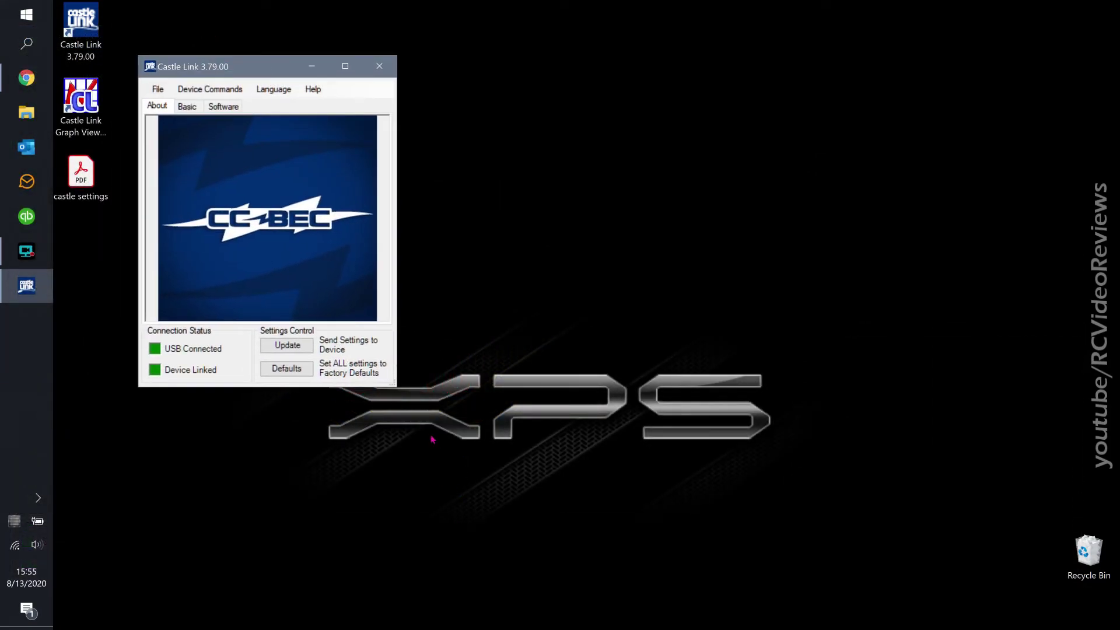
Step: Enlarge the settings window for the connected CC BEC and set its output voltage to 6.0V
drag(396, 383, 839, 585)
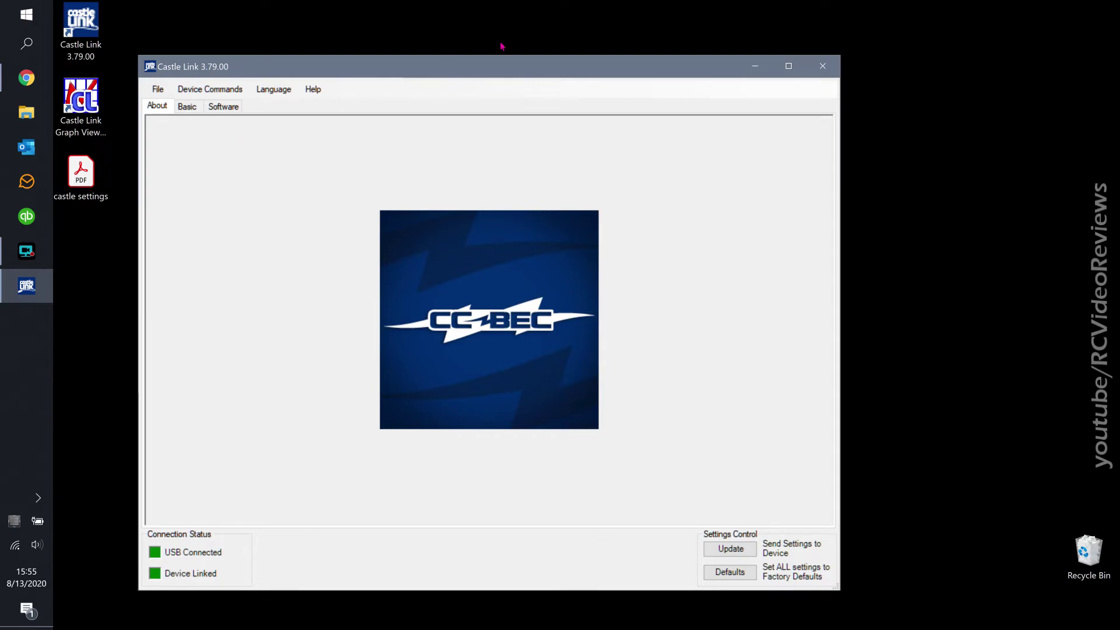
drag(494, 75, 437, 58)
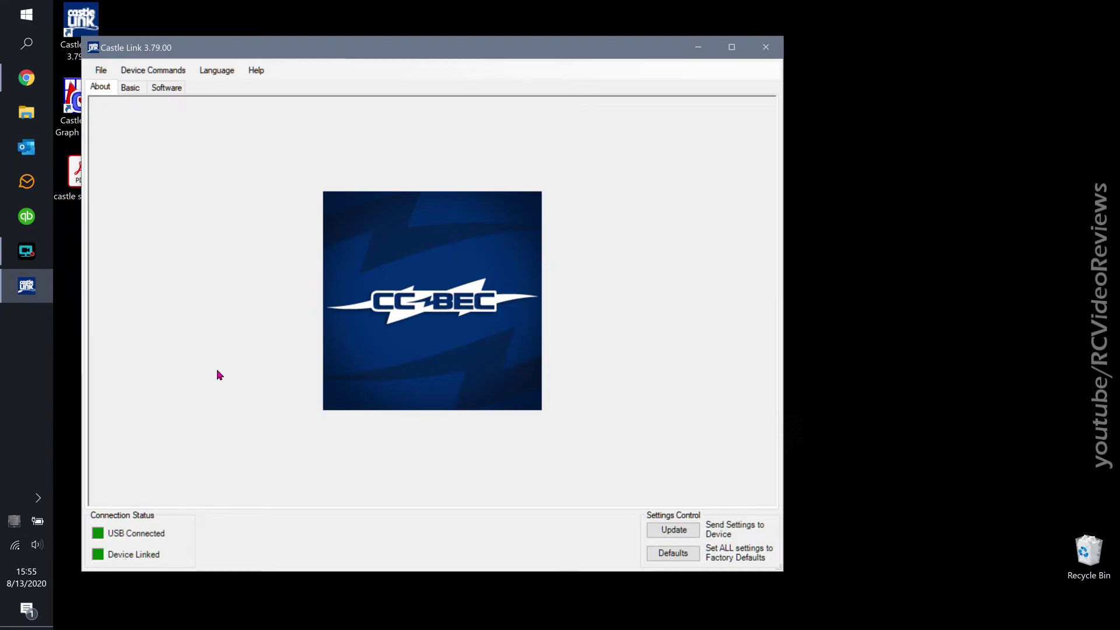
click(131, 87)
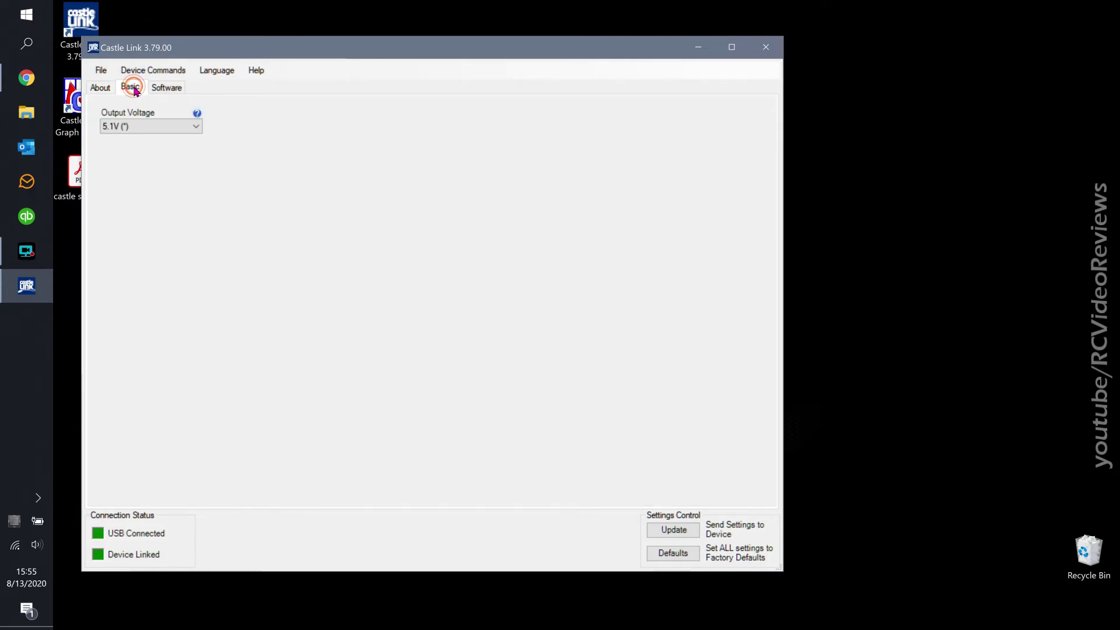
click(146, 126)
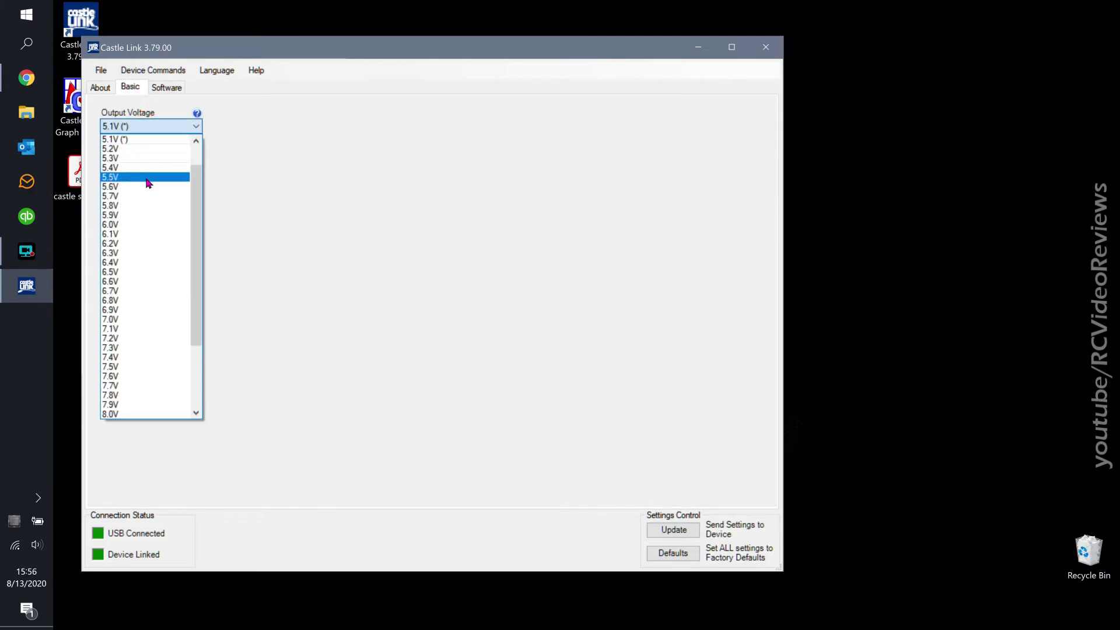
click(146, 225)
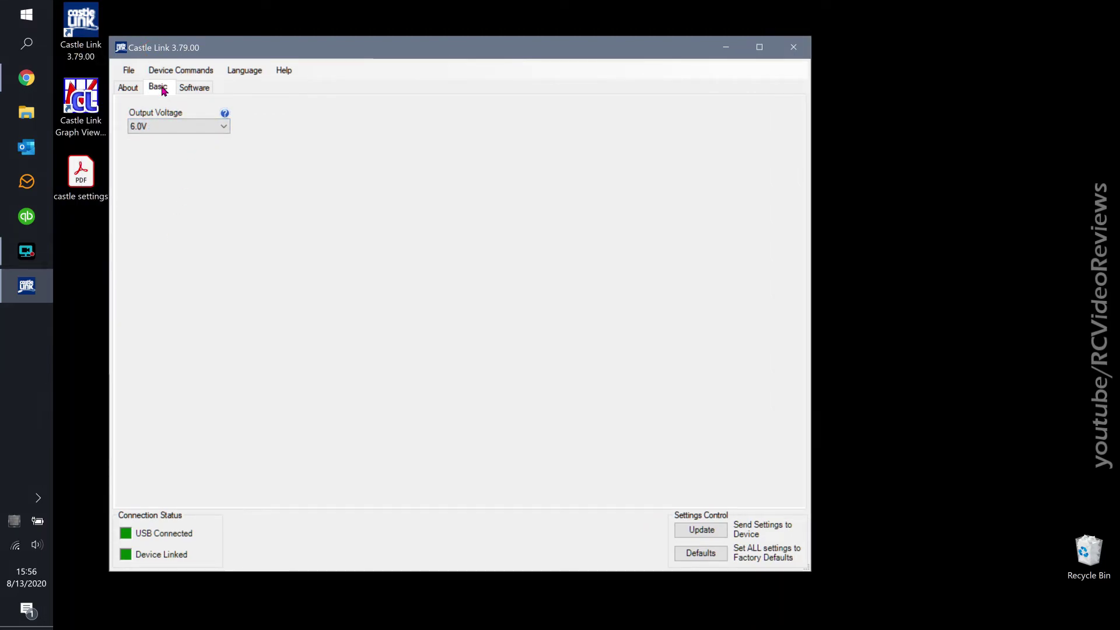
click(154, 128)
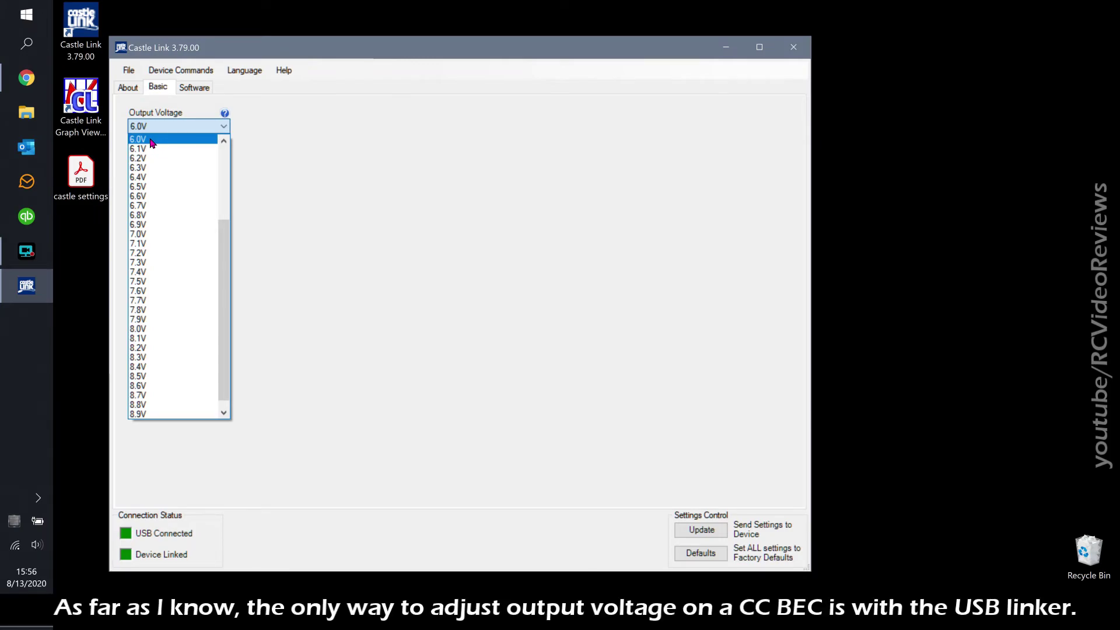
click(150, 142)
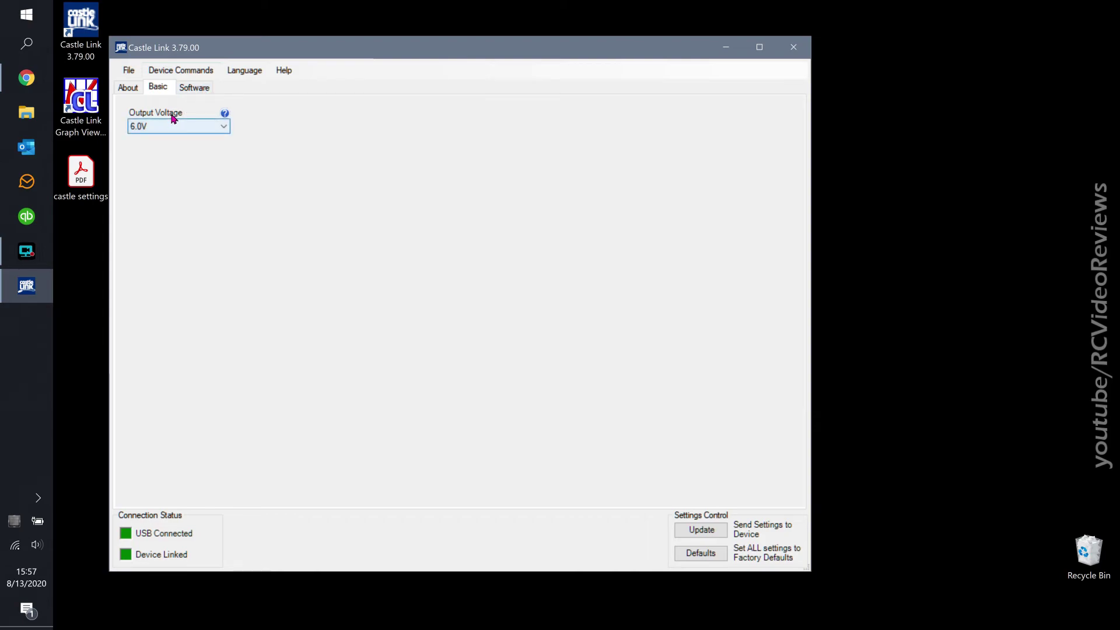
Step: Check the CC BEC's current and available firmware versions, and send the output voltage setting to the device
click(200, 88)
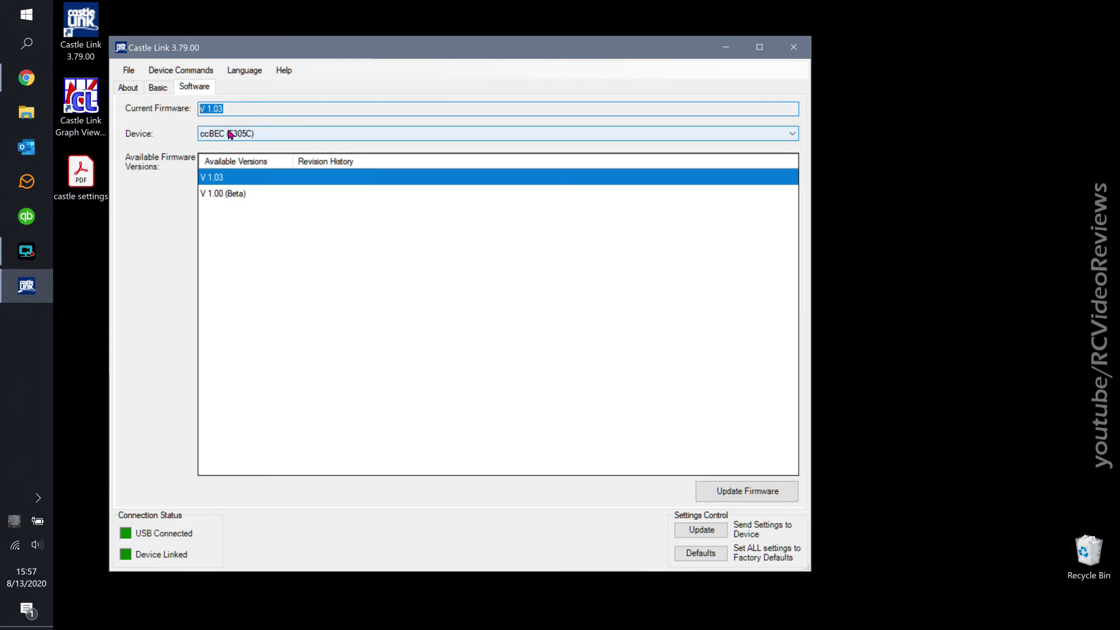
click(157, 88)
click(129, 88)
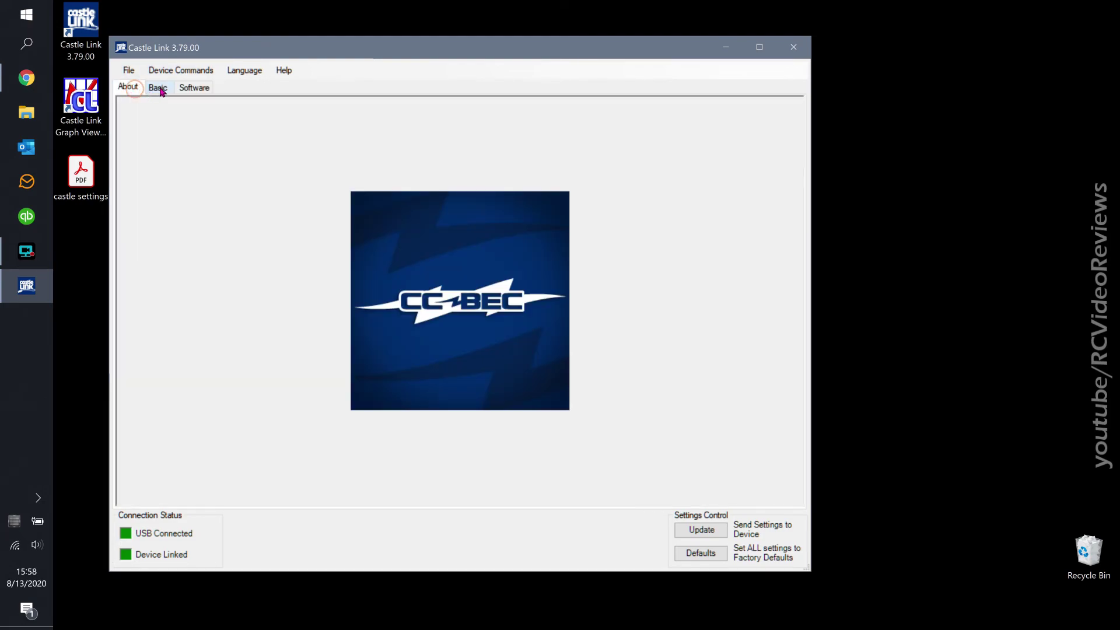
click(161, 91)
click(709, 532)
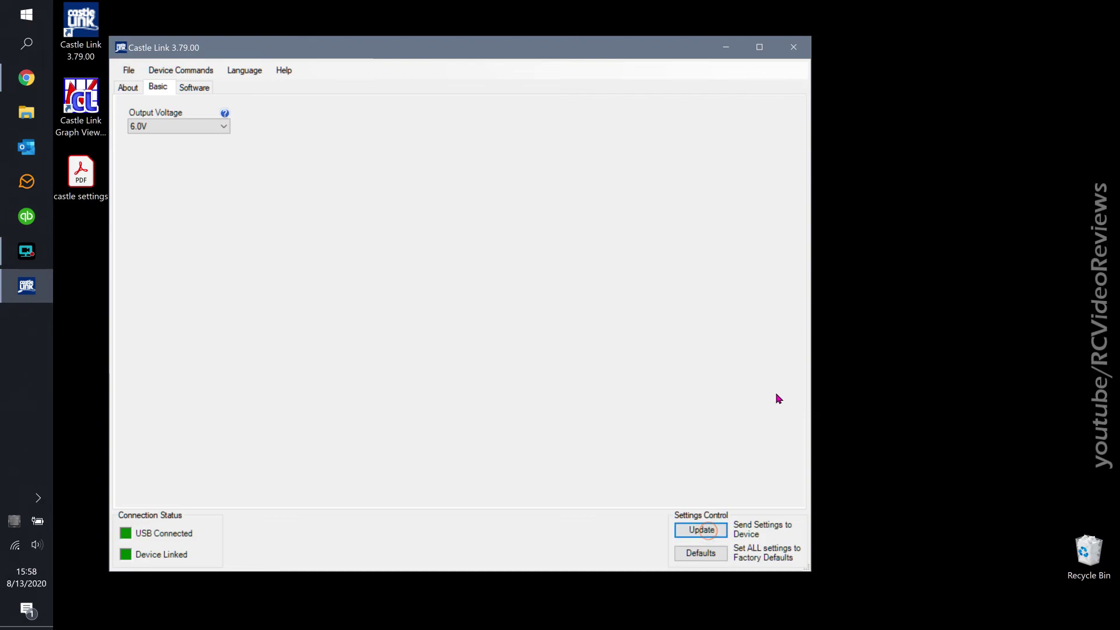